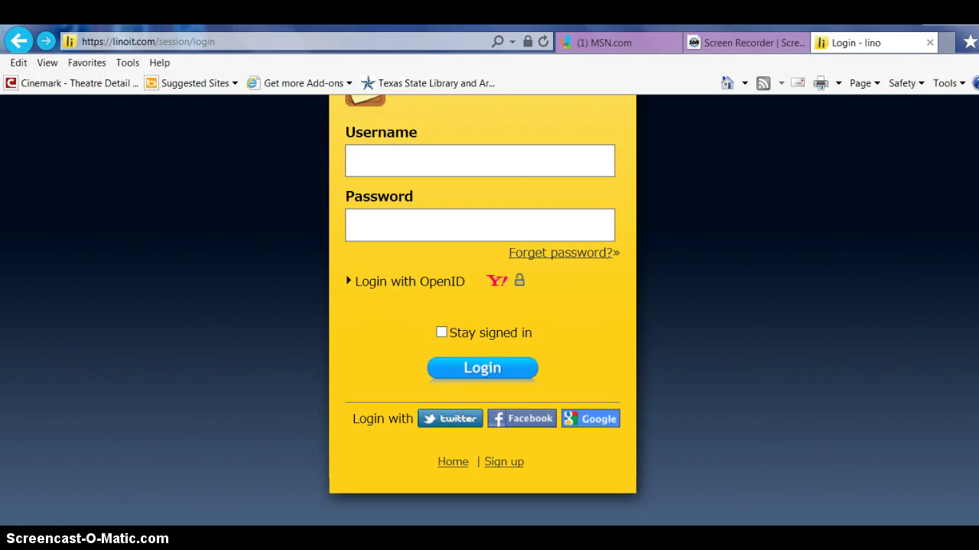
- Log into the lino account with the username and password to reach My Page
scroll(490, 306, up, 1)
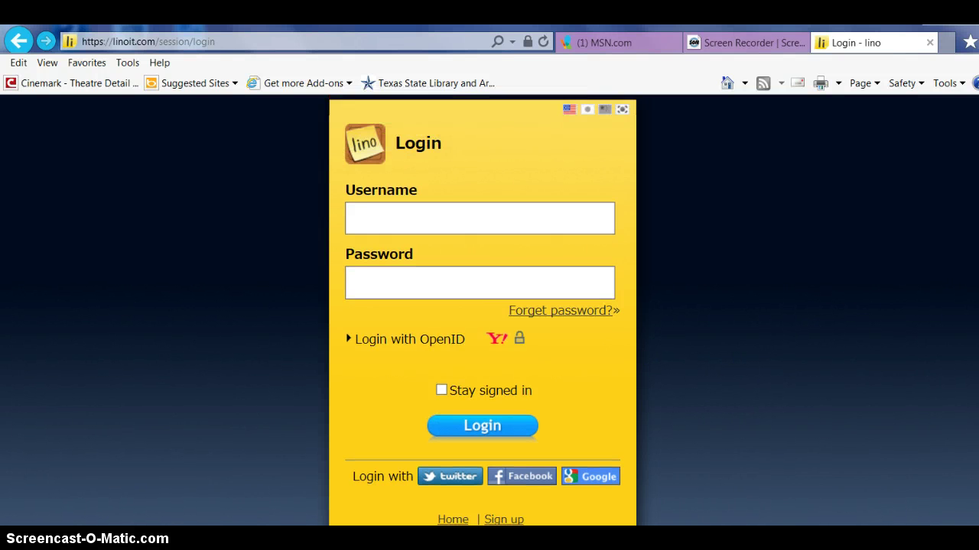
click(433, 217)
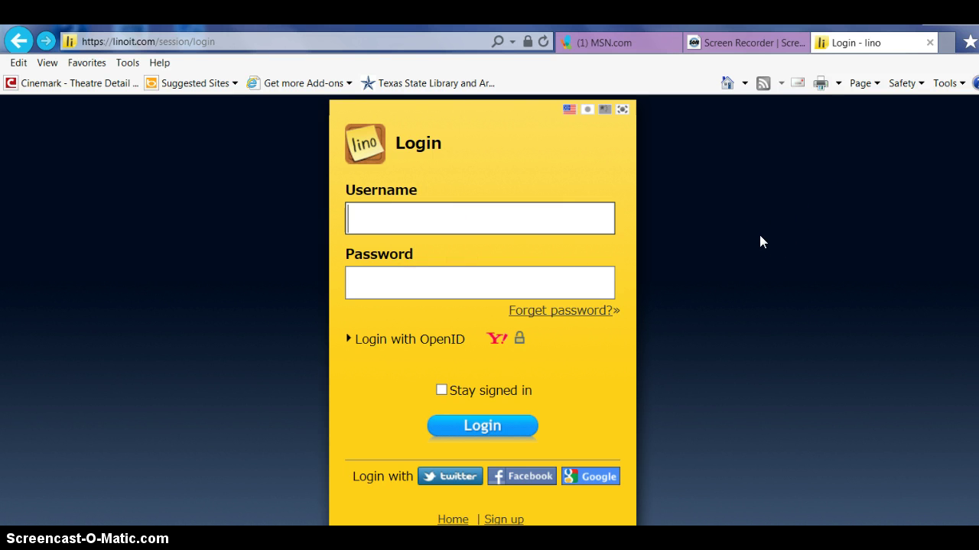
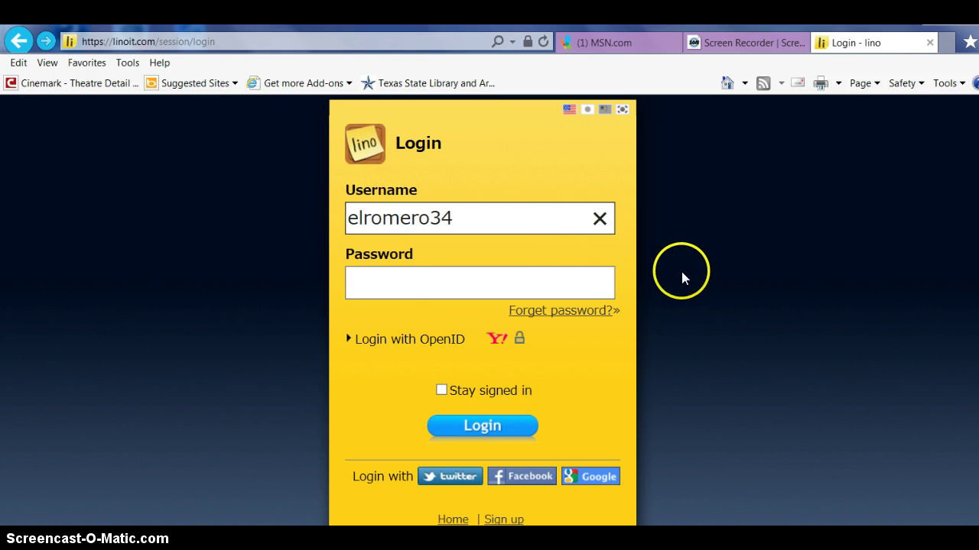
click(493, 279)
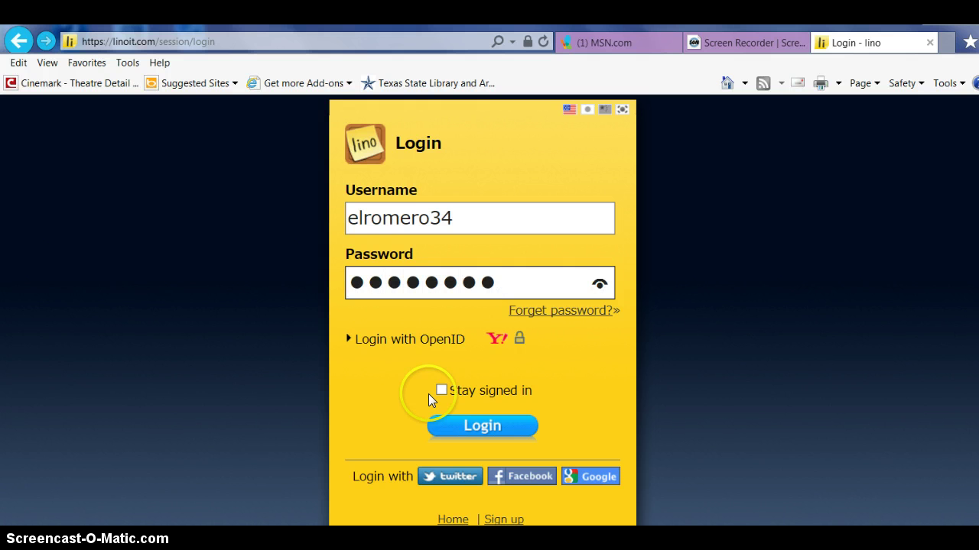
click(467, 430)
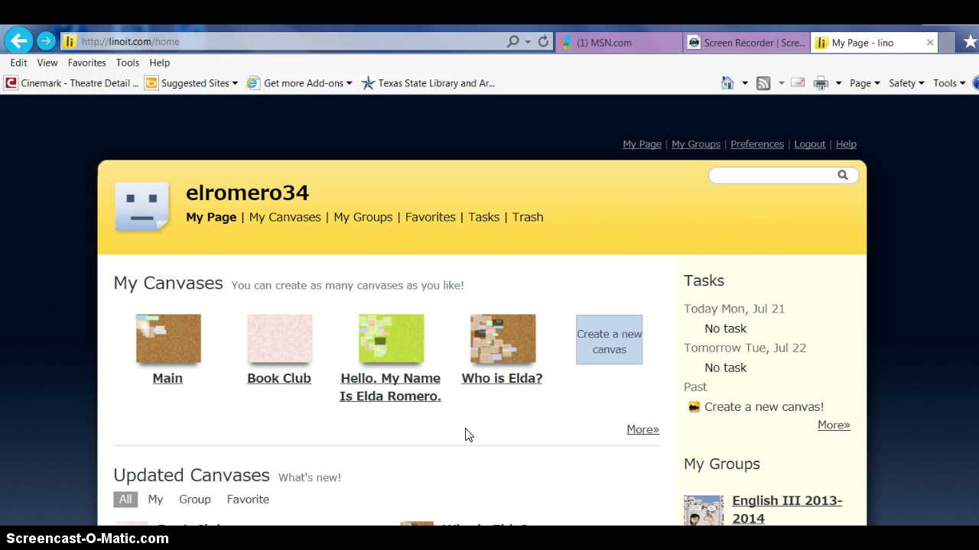
- From My Page, start a new canvas with 'Create a new canvas' under My Canvases
click(579, 462)
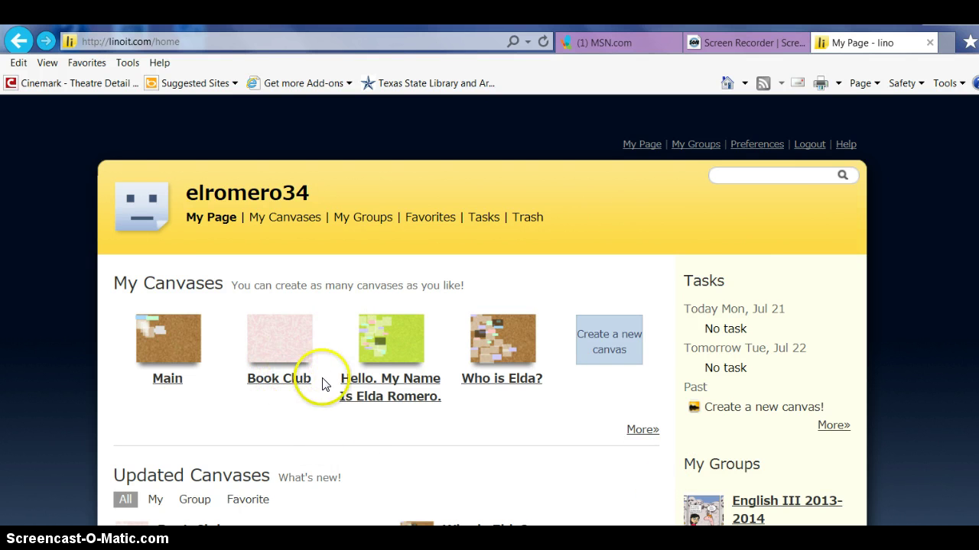
scroll(321, 390, down, 2)
scroll(321, 382, down, 2)
scroll(313, 344, up, 5)
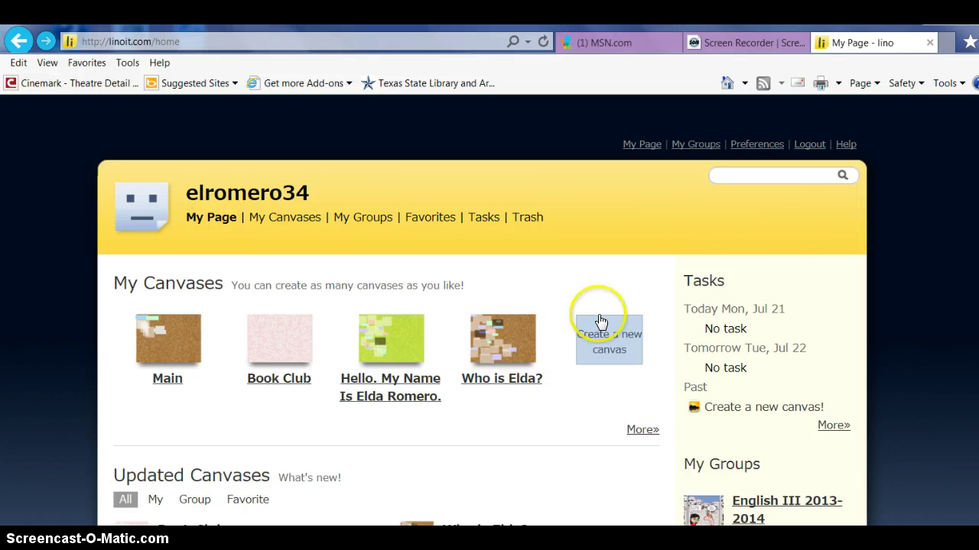
click(610, 343)
- Name the canvas 'English III Class Readings' and give it the lime-green background
scroll(610, 346, down, 3)
click(314, 266)
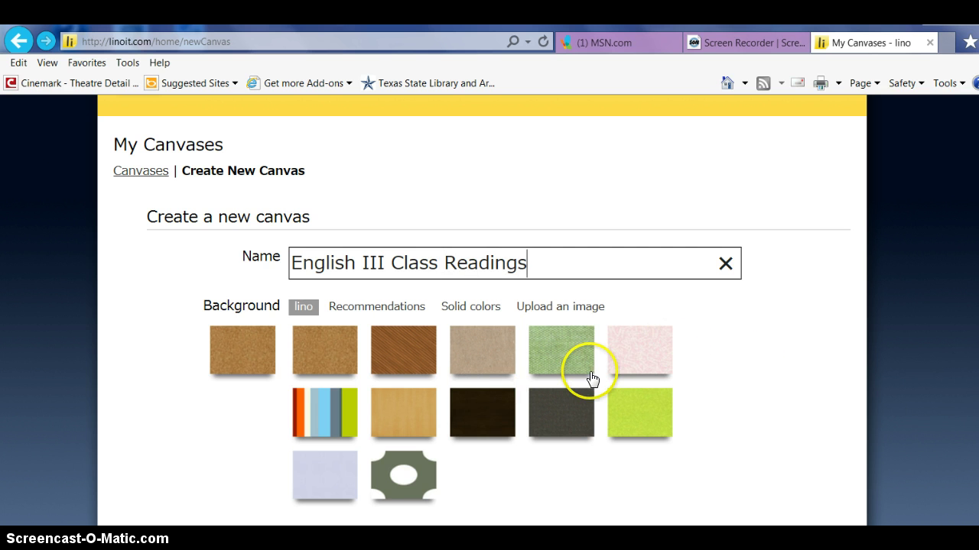
click(648, 425)
- Let everyone view and post stickies, then create the canvas
scroll(734, 420, down, 4)
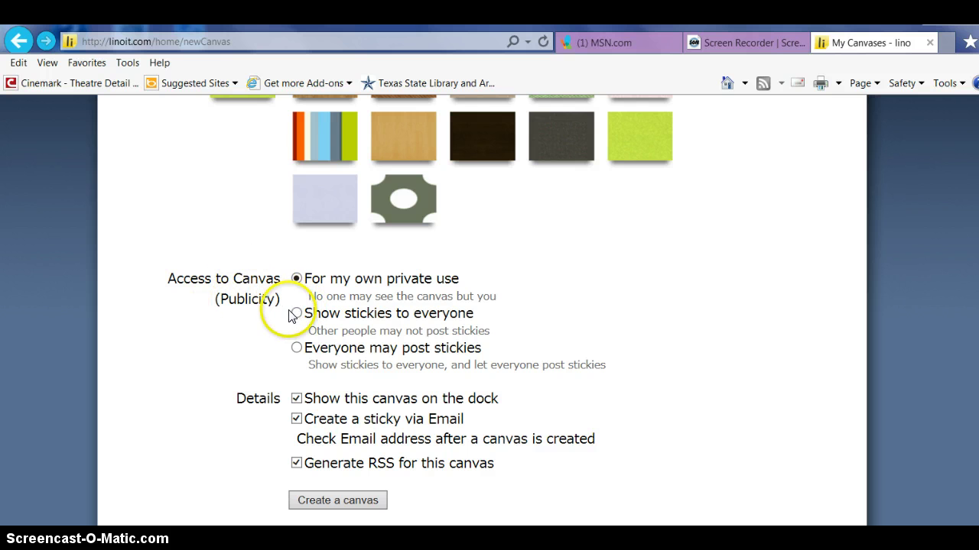
click(297, 313)
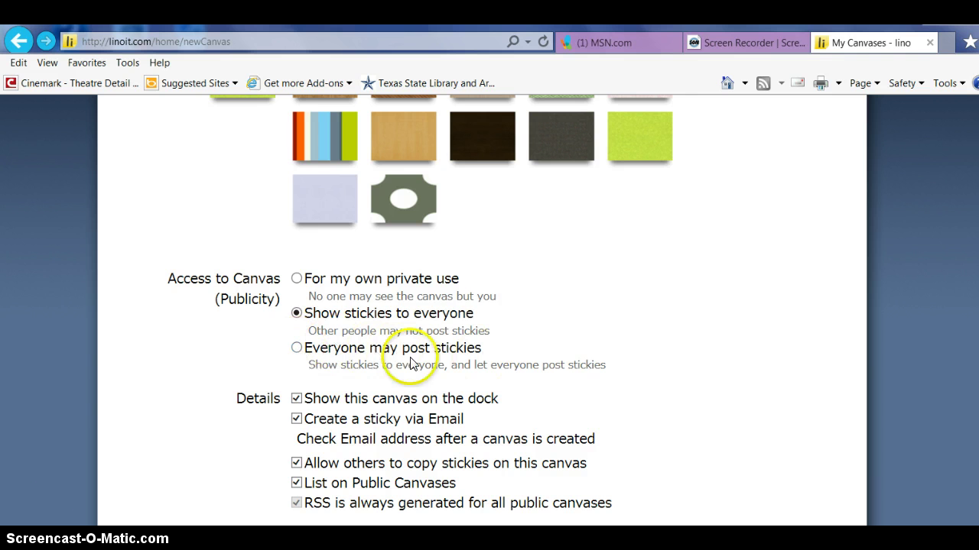
click(296, 349)
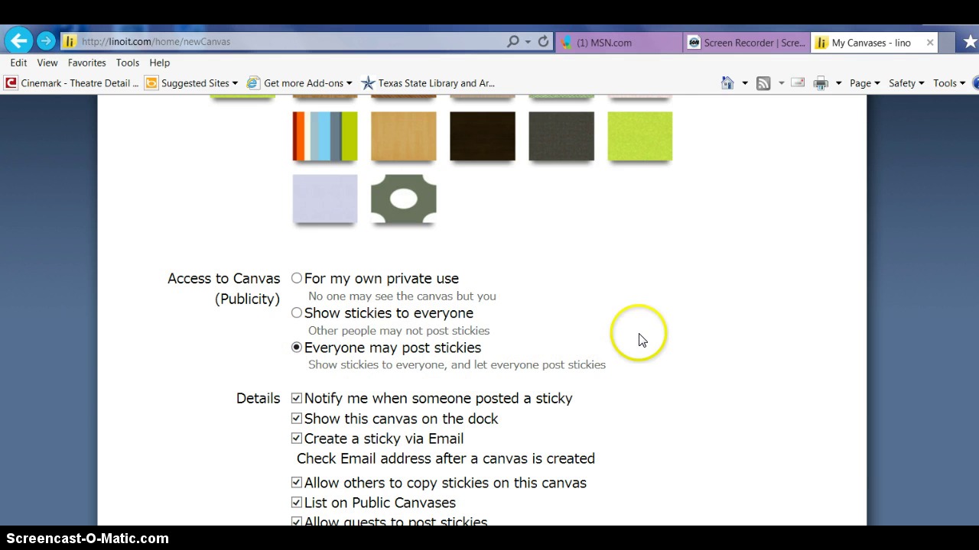
scroll(639, 329, up, 2)
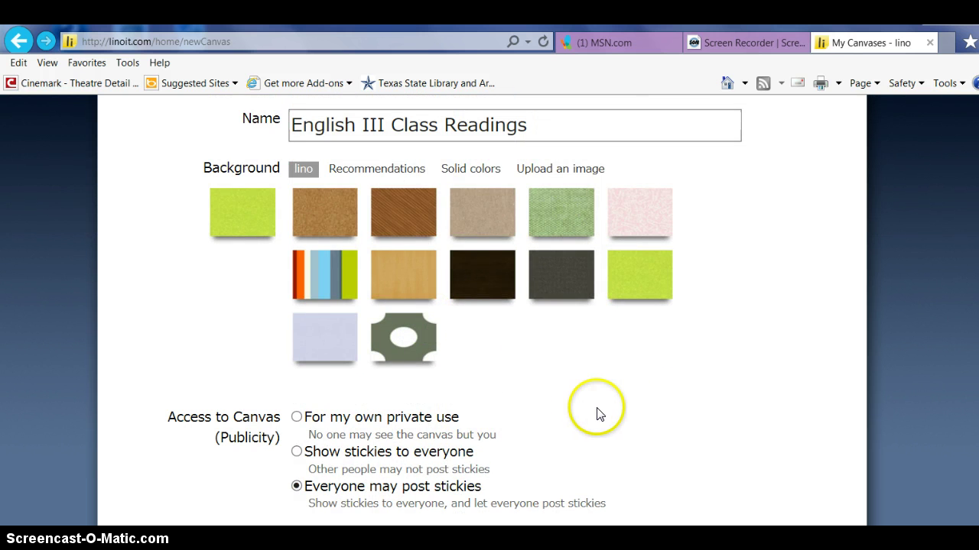
scroll(592, 398, up, 3)
scroll(586, 319, down, 6)
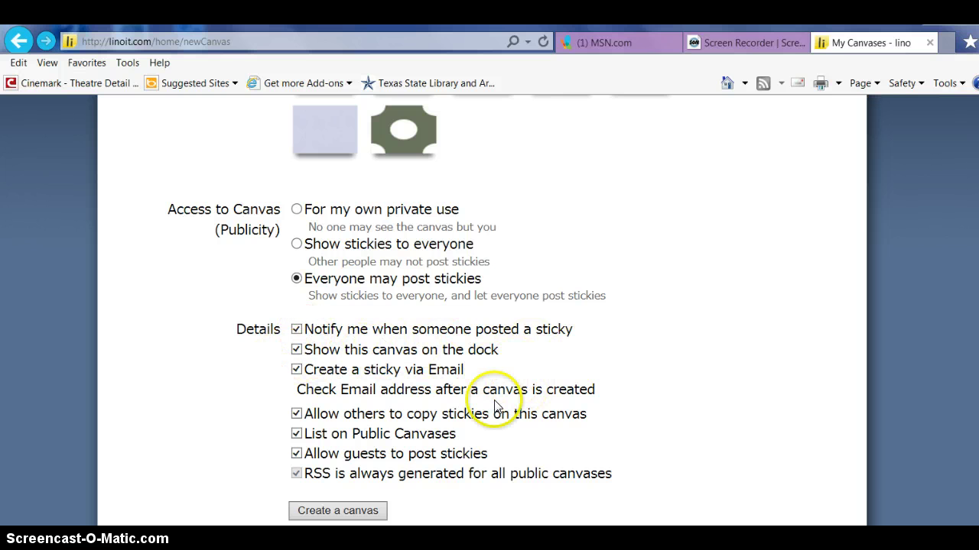
scroll(517, 375, down, 1)
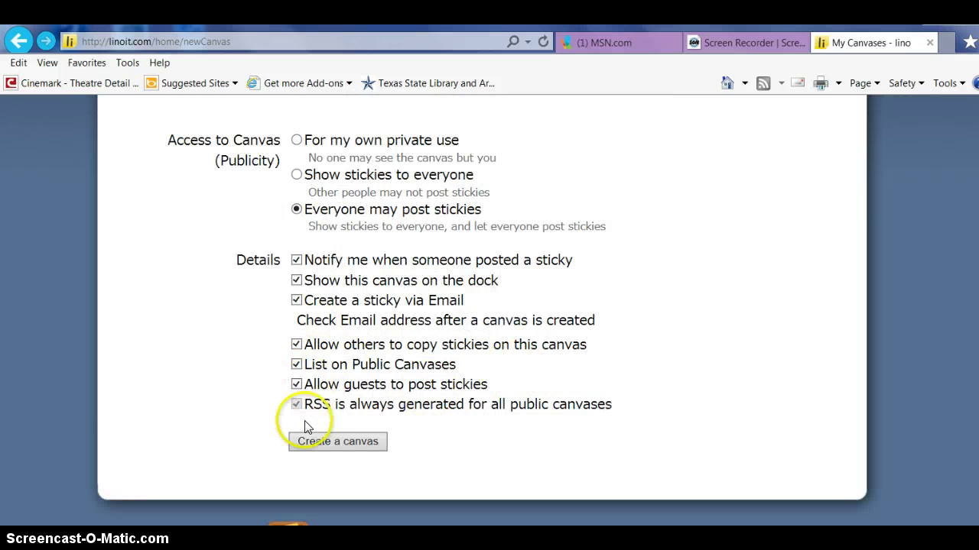
click(336, 446)
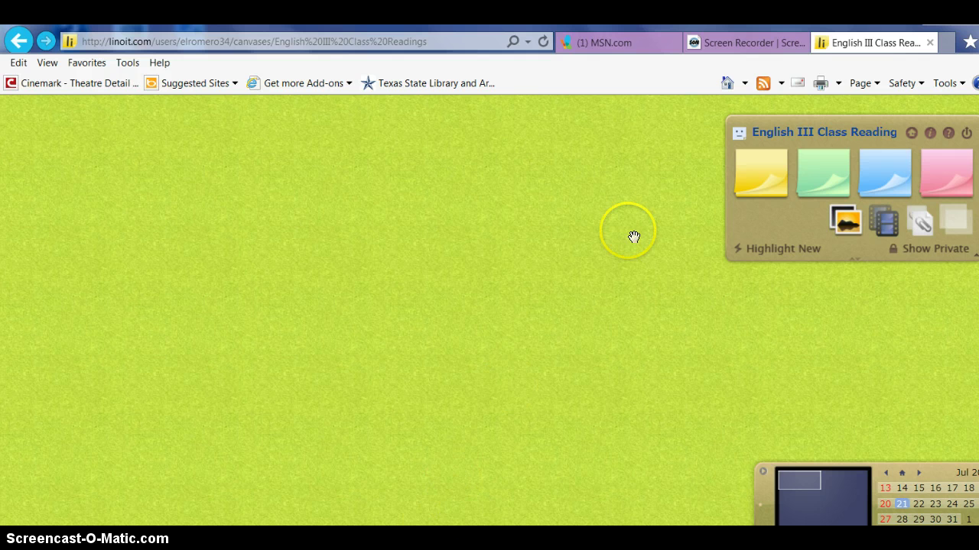
click(847, 229)
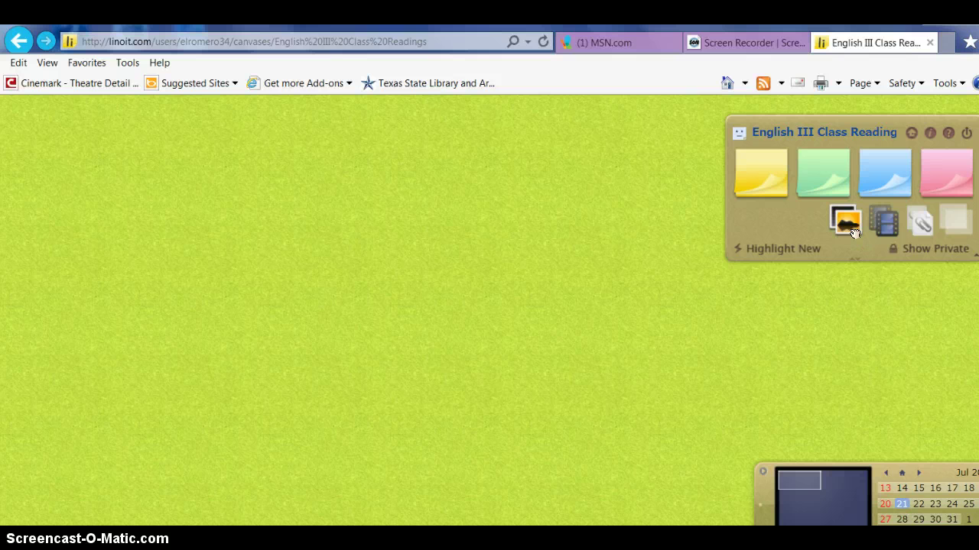
- Choose the 'book pic' image from the computer for a new photo sticky
click(854, 233)
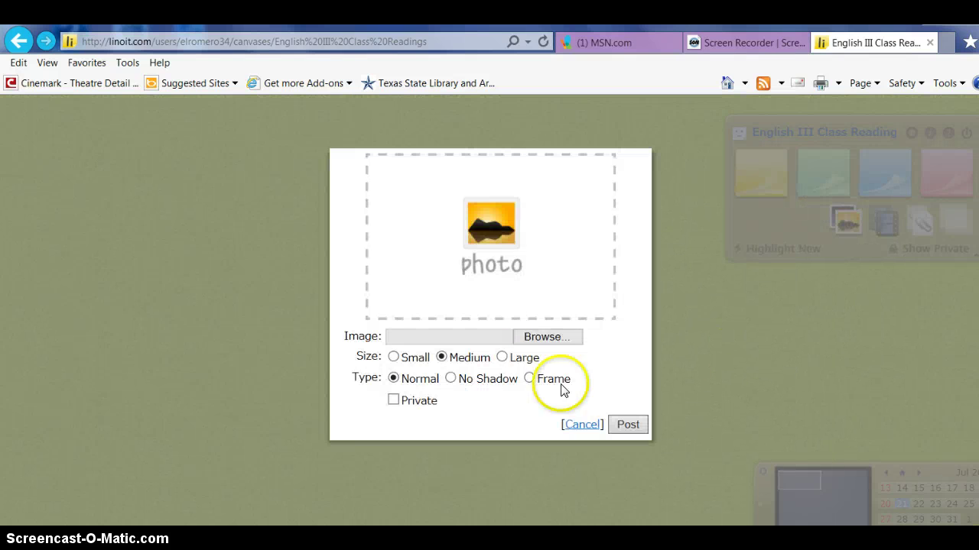
click(549, 338)
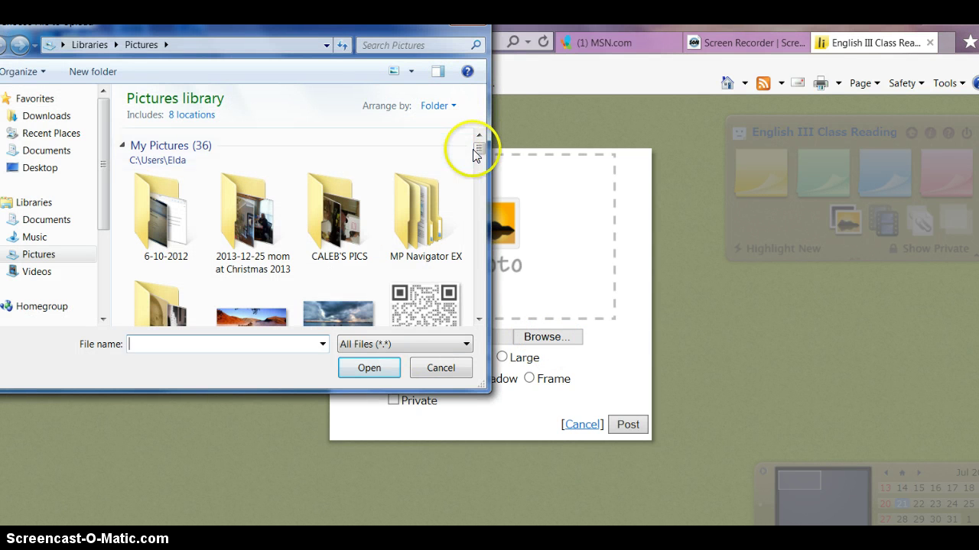
click(422, 49)
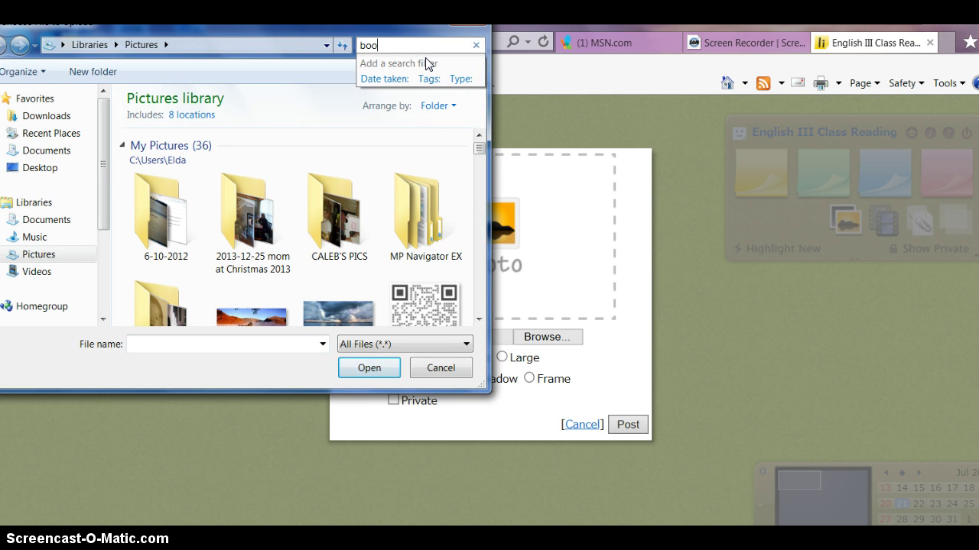
text(book pic)
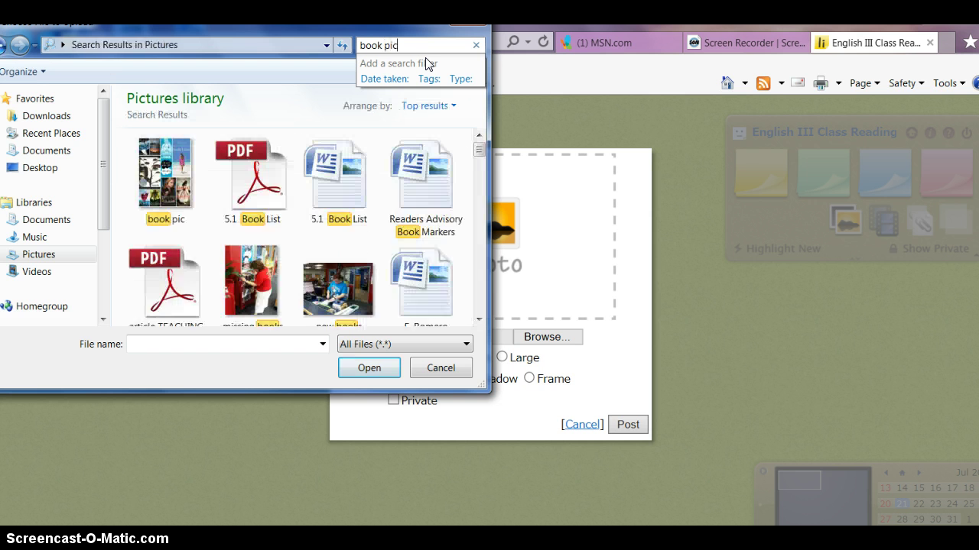
click(173, 172)
click(369, 369)
- Post the book-collage photo and settle it near the middle of the canvas
click(448, 358)
click(557, 378)
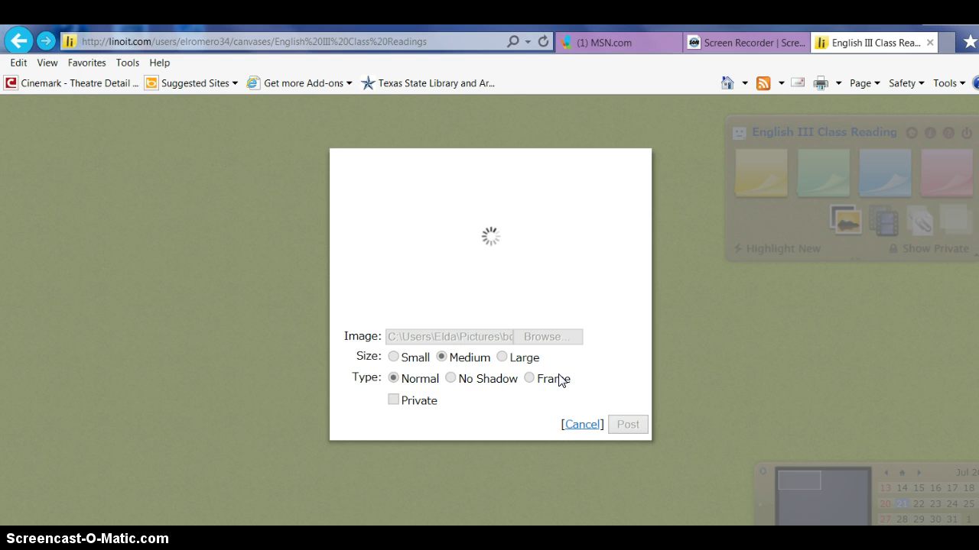
click(478, 198)
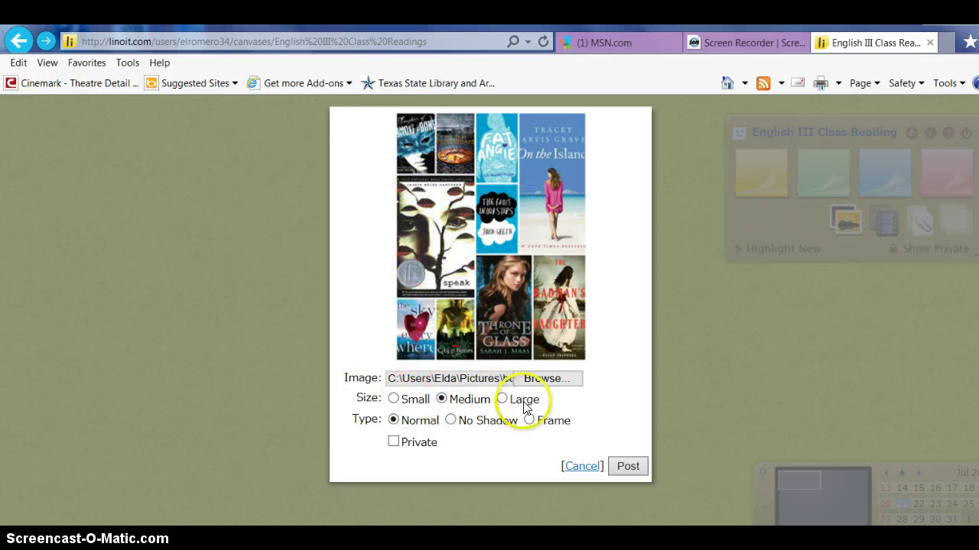
click(628, 467)
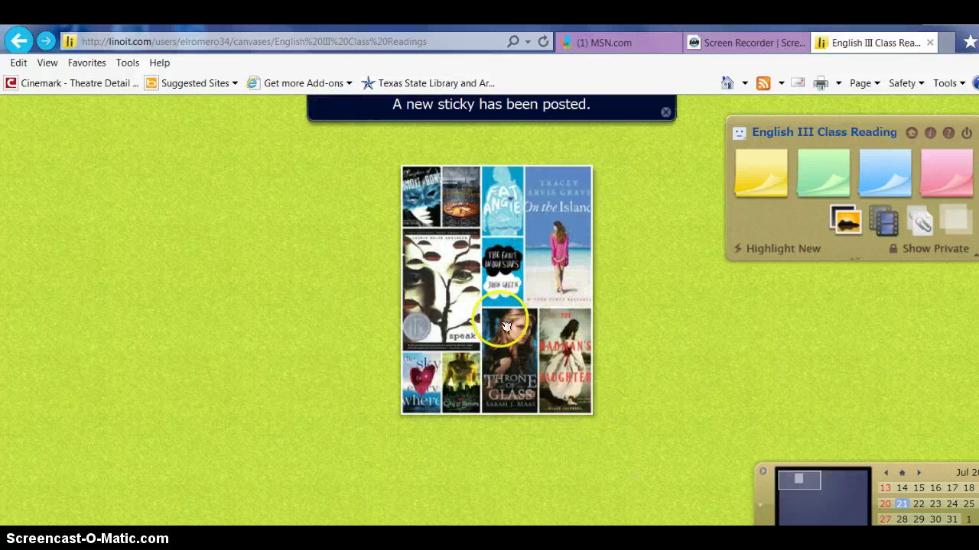
drag(505, 327, 421, 367)
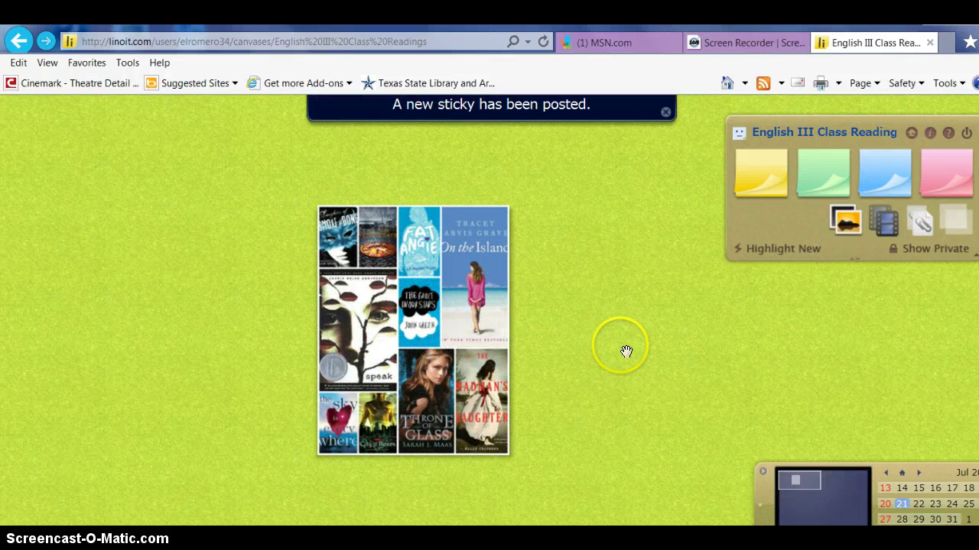
drag(442, 370, 483, 346)
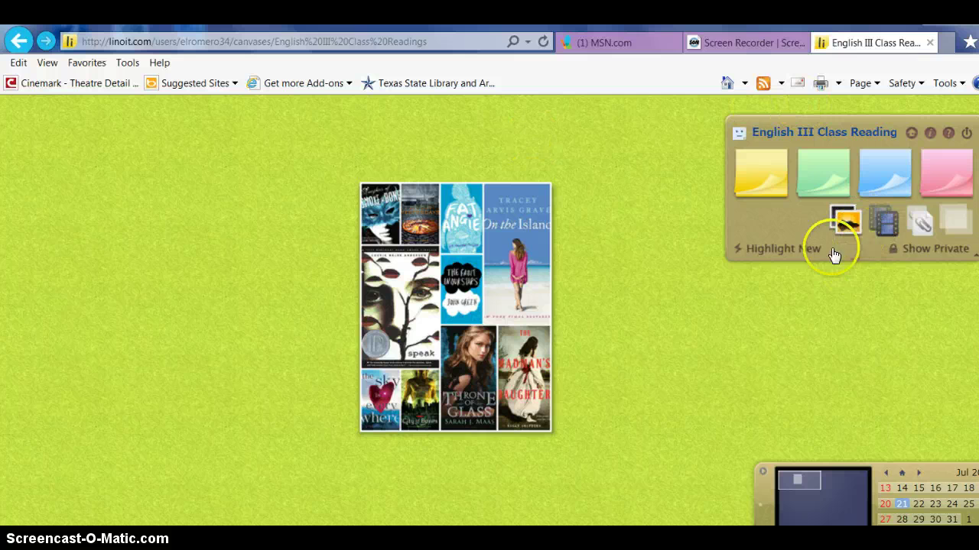
- Open a new photo form and browse the Pictures library for an image
click(849, 220)
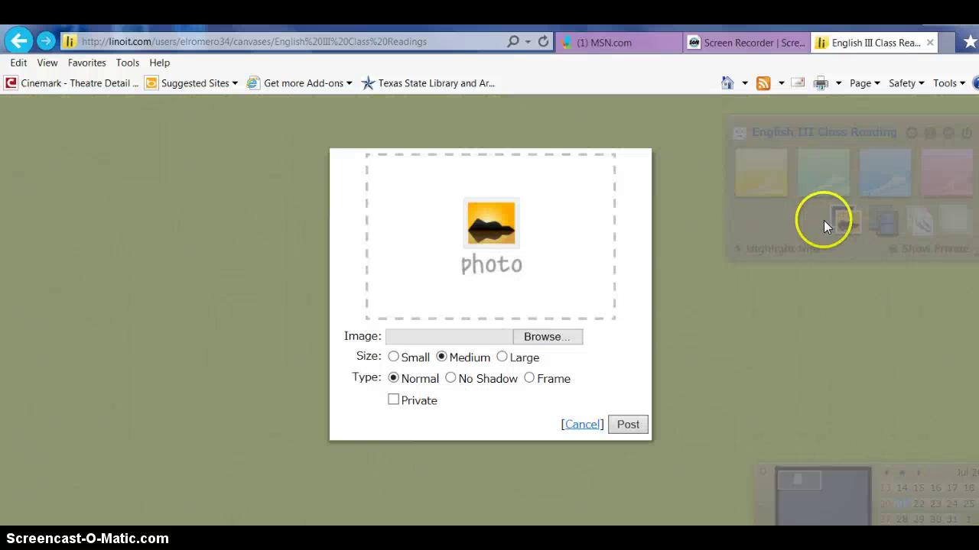
click(564, 342)
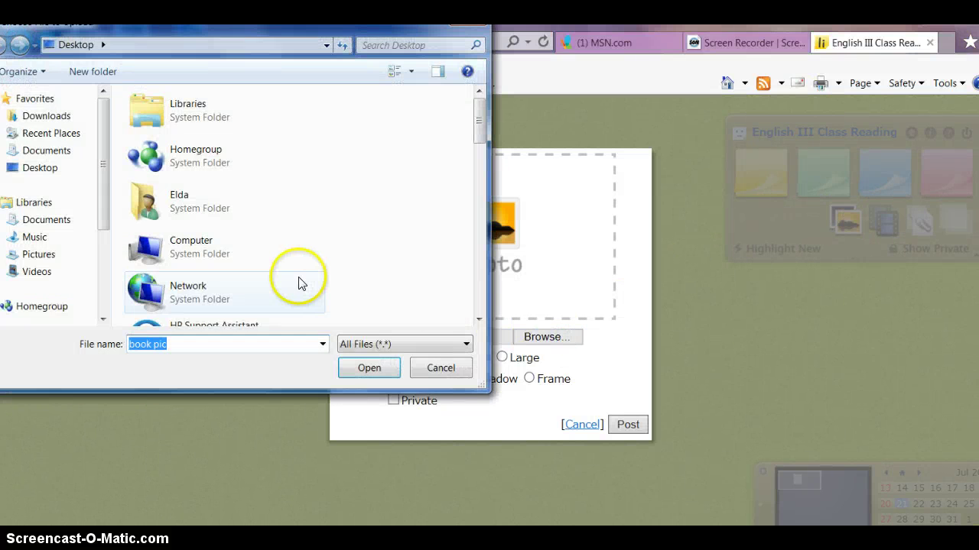
click(42, 255)
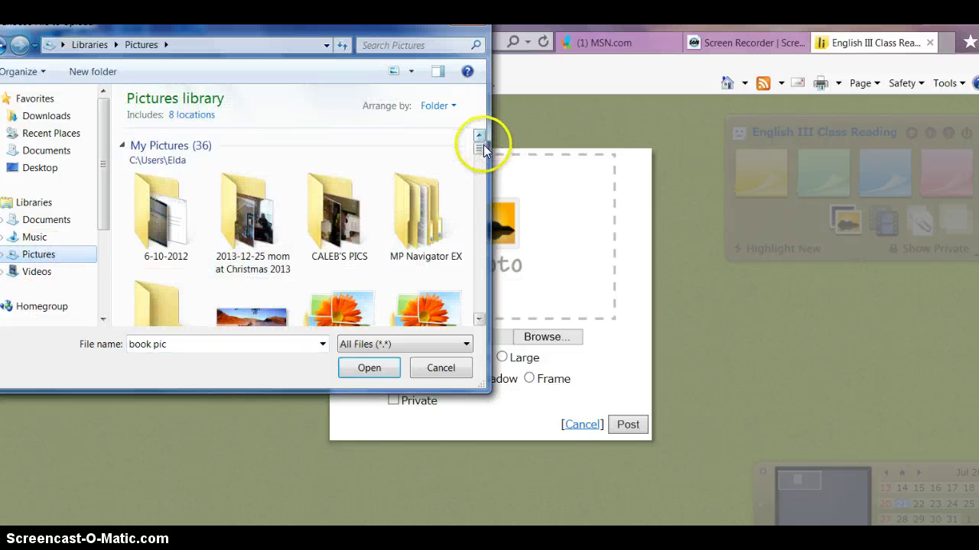
drag(483, 146, 478, 255)
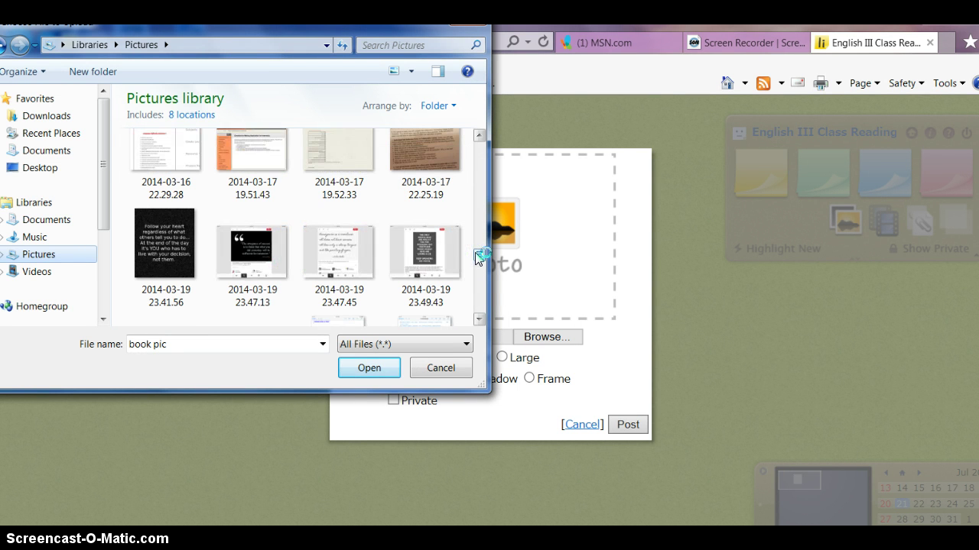
drag(477, 253, 476, 302)
- Scroll through the Pictures library, then cancel the file dialog without choosing an image
click(478, 321)
click(479, 321)
click(479, 321)
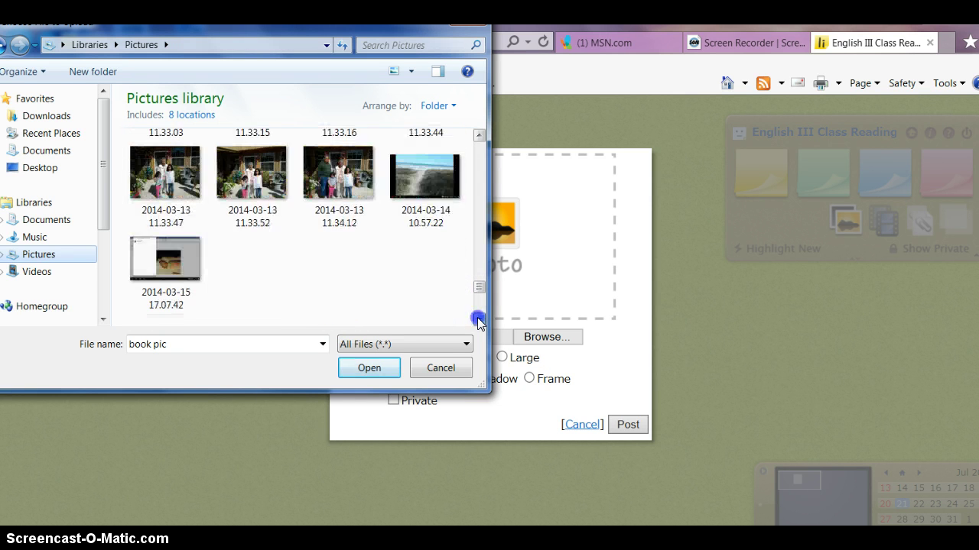
click(479, 134)
click(479, 135)
click(479, 135)
click(480, 134)
click(479, 134)
click(479, 135)
click(480, 135)
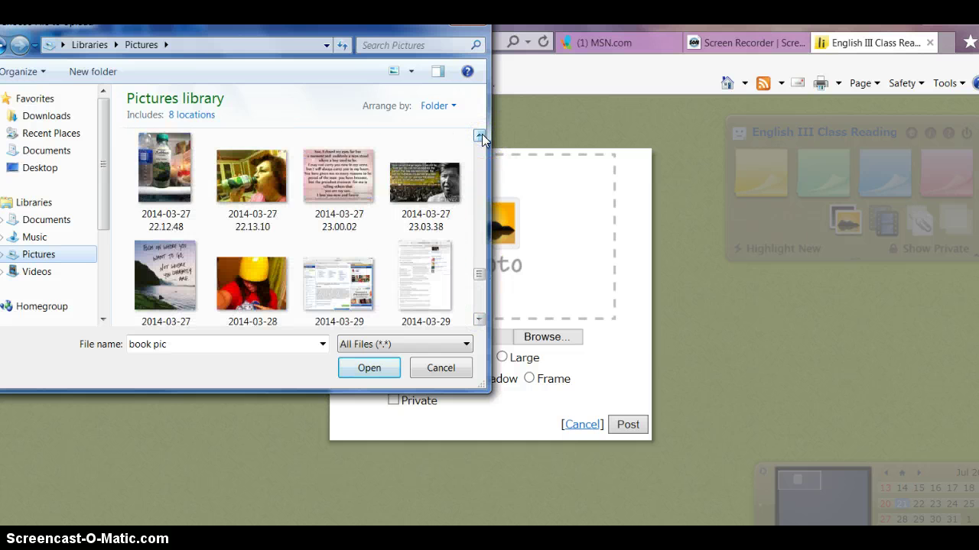
click(479, 135)
click(480, 134)
click(480, 135)
click(480, 135)
click(480, 135)
click(480, 135)
click(481, 135)
click(480, 135)
click(480, 135)
click(480, 135)
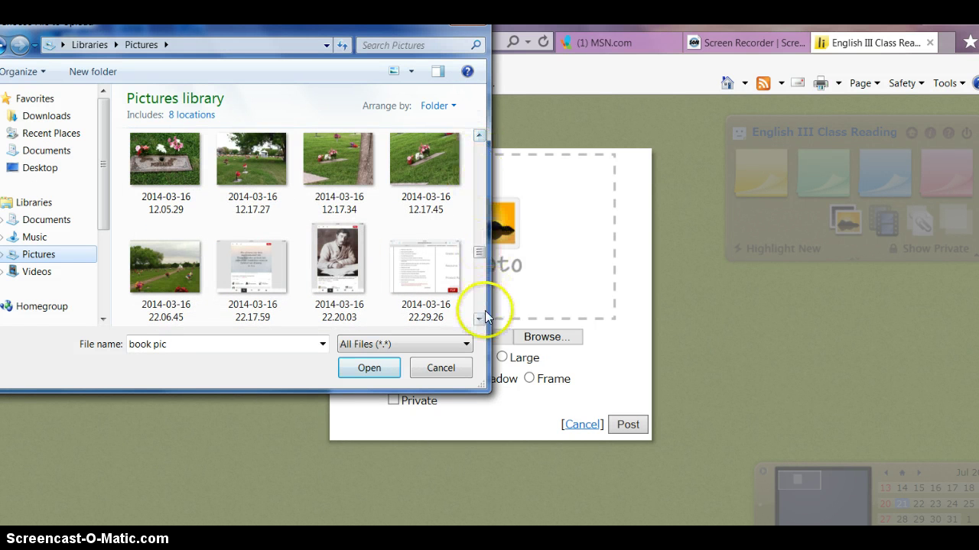
click(479, 319)
click(482, 140)
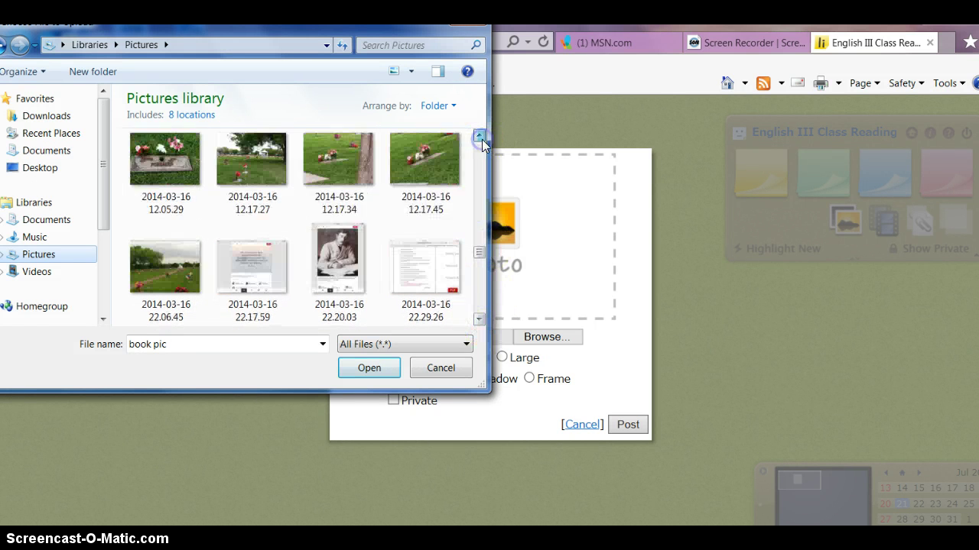
click(482, 139)
click(481, 139)
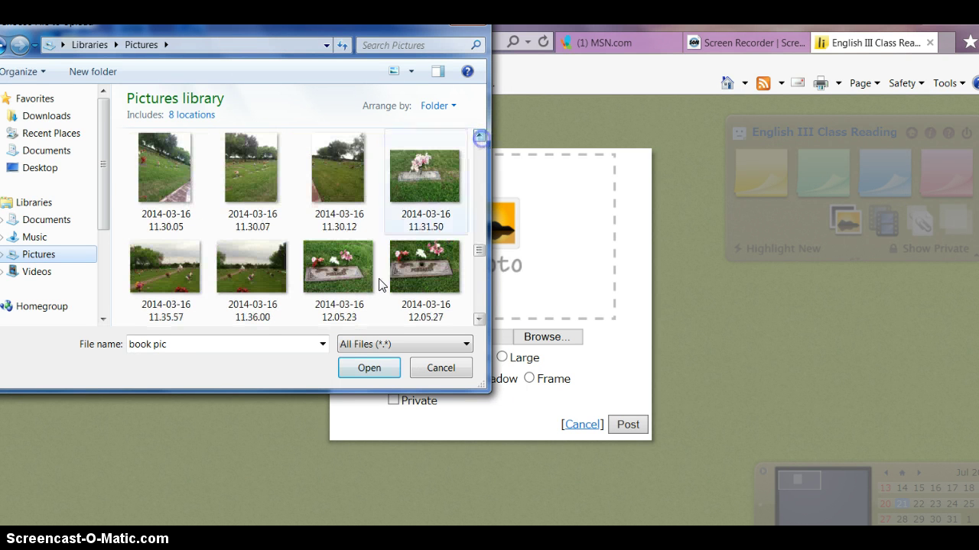
click(439, 368)
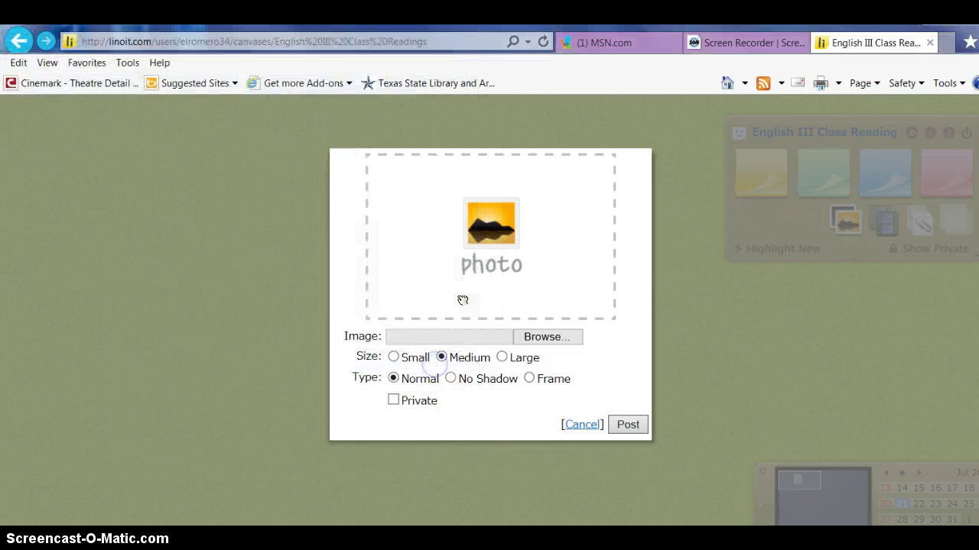
- Post a green sticky with the 'My thoughts are stars…' quote in dark blue, left of the collage
click(581, 425)
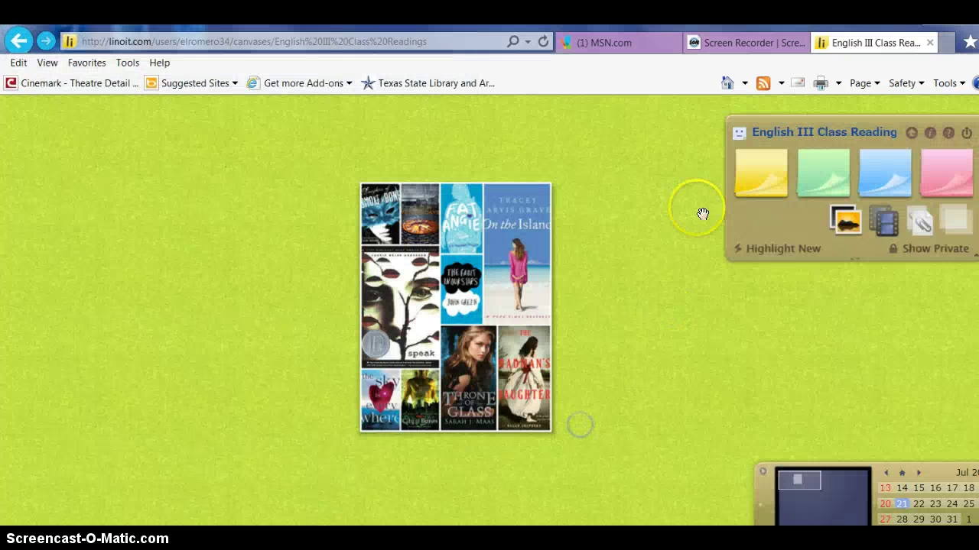
click(828, 180)
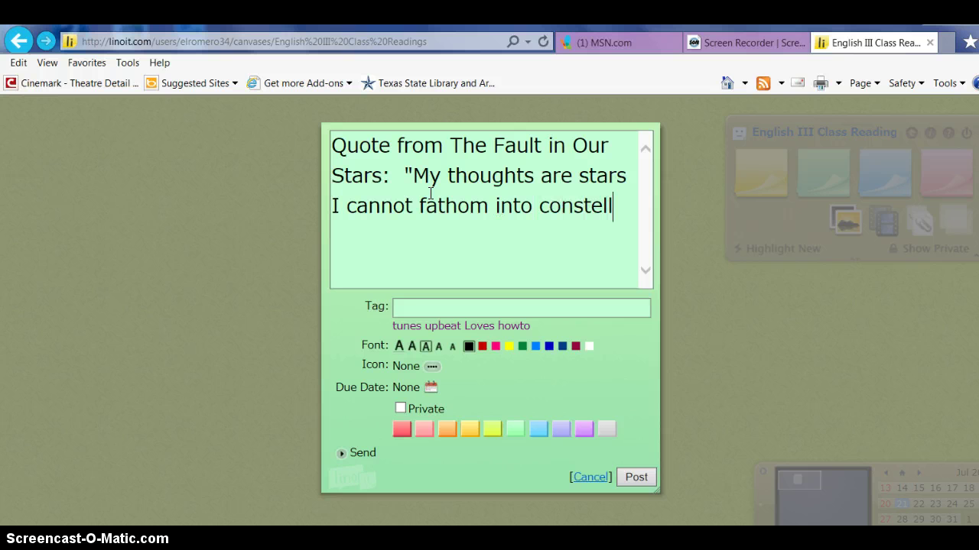
text(ations.)
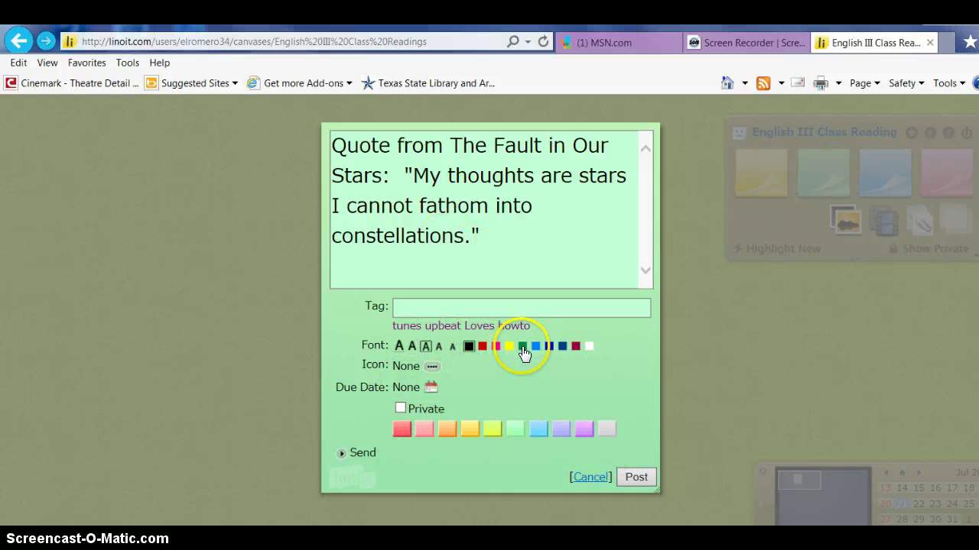
click(549, 348)
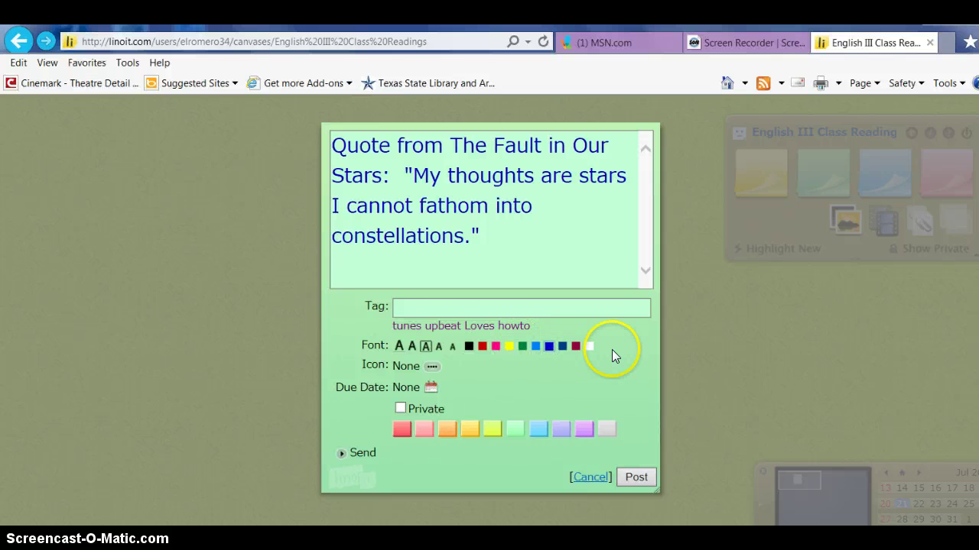
click(639, 480)
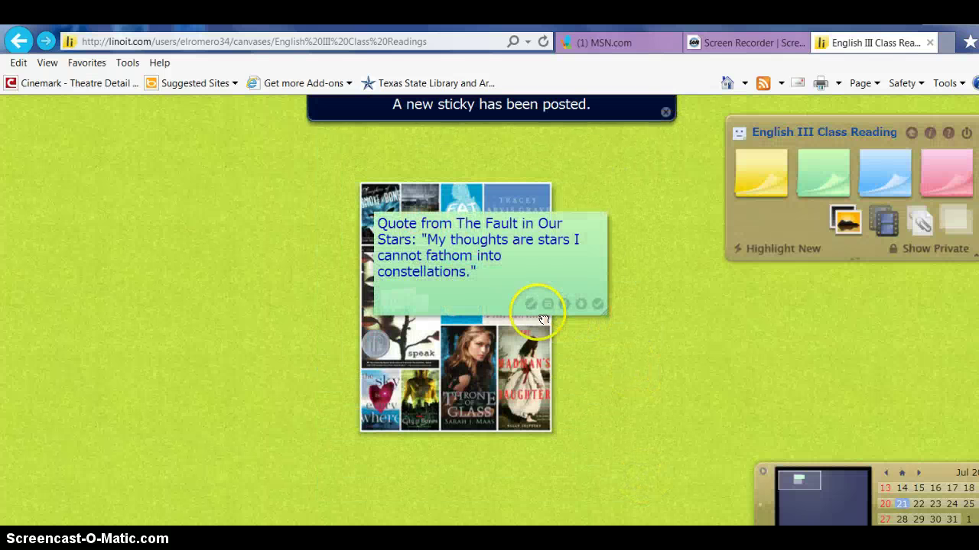
drag(544, 267, 266, 246)
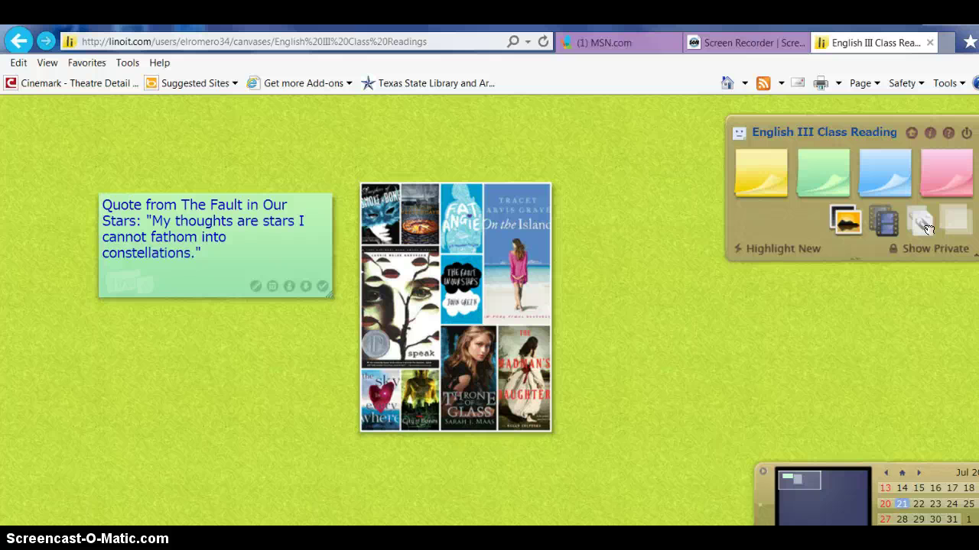
- Pick Peer Feedback Sandwich.docx from Documents for a file-attachment sticky
click(924, 225)
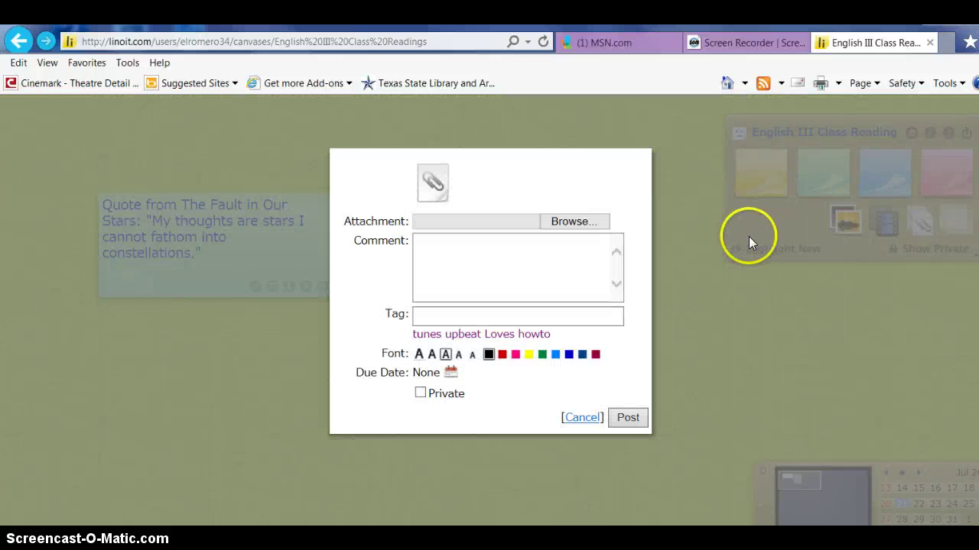
click(572, 223)
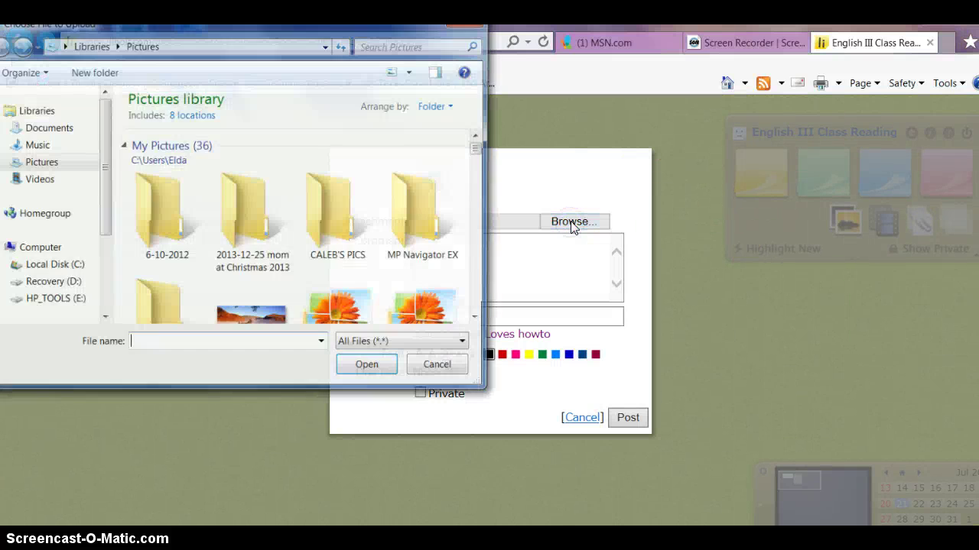
click(39, 171)
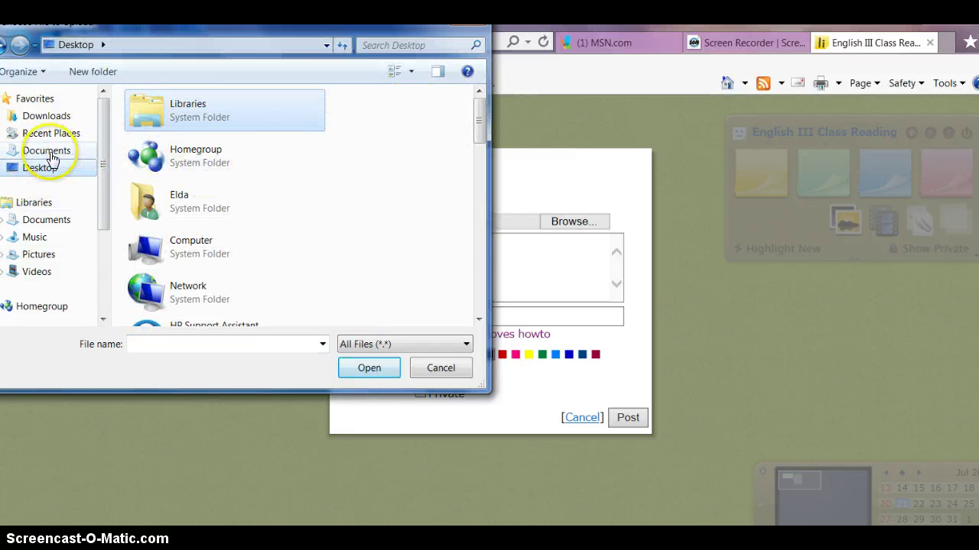
click(49, 153)
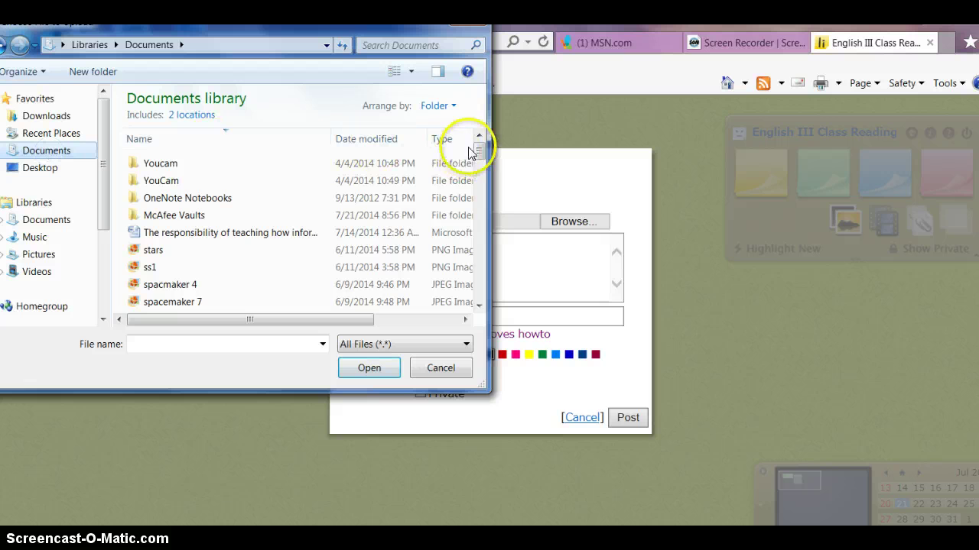
drag(481, 152, 479, 193)
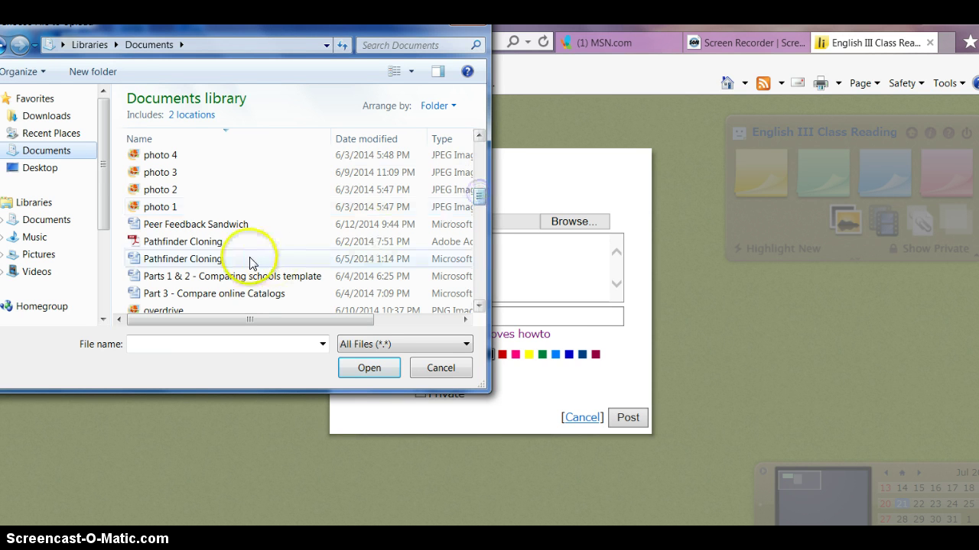
click(188, 224)
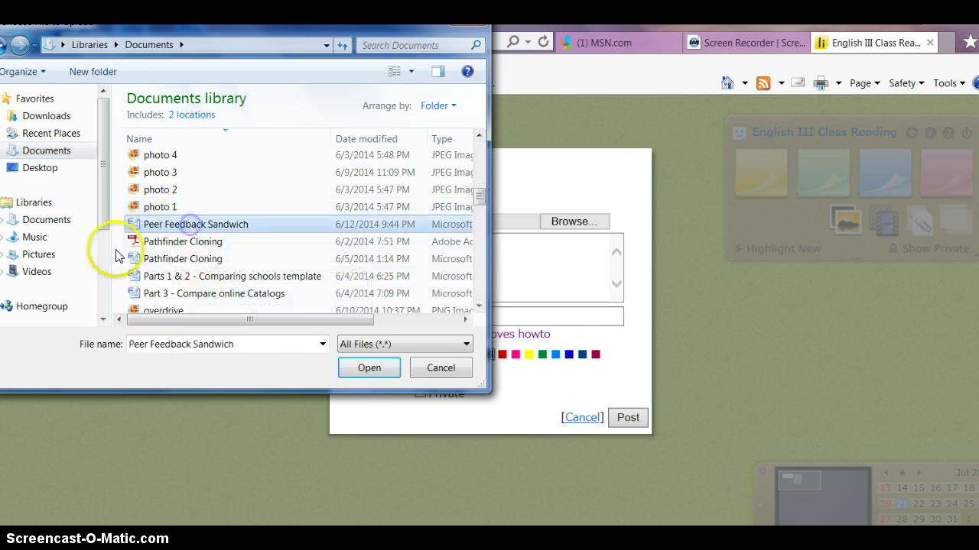
- Post the file sticky, move it off the collage, and bring up the video-posting form
click(370, 368)
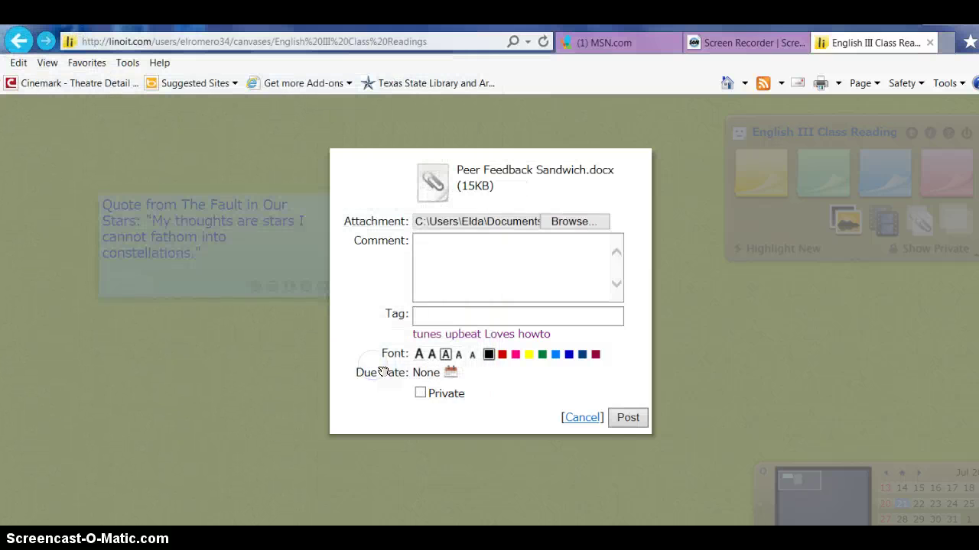
click(625, 416)
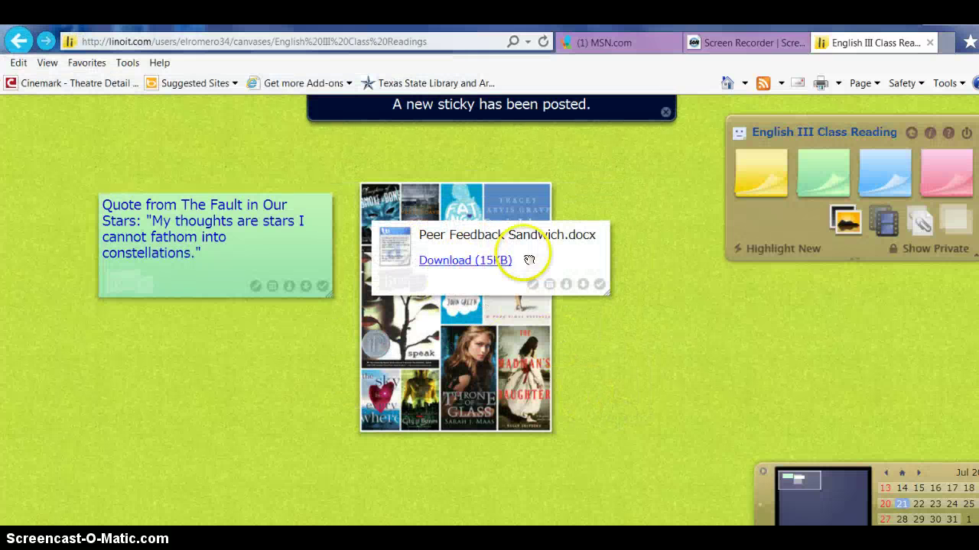
drag(542, 255, 257, 344)
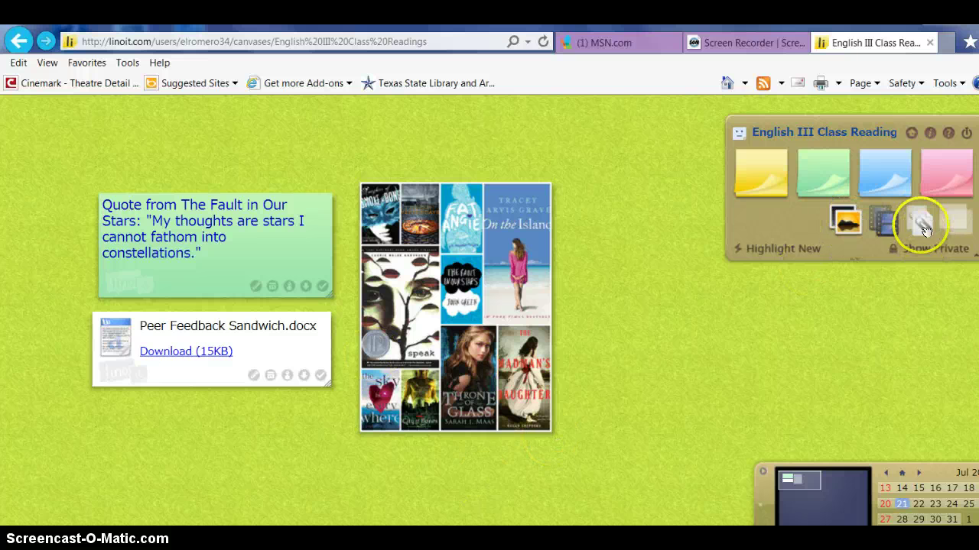
click(884, 220)
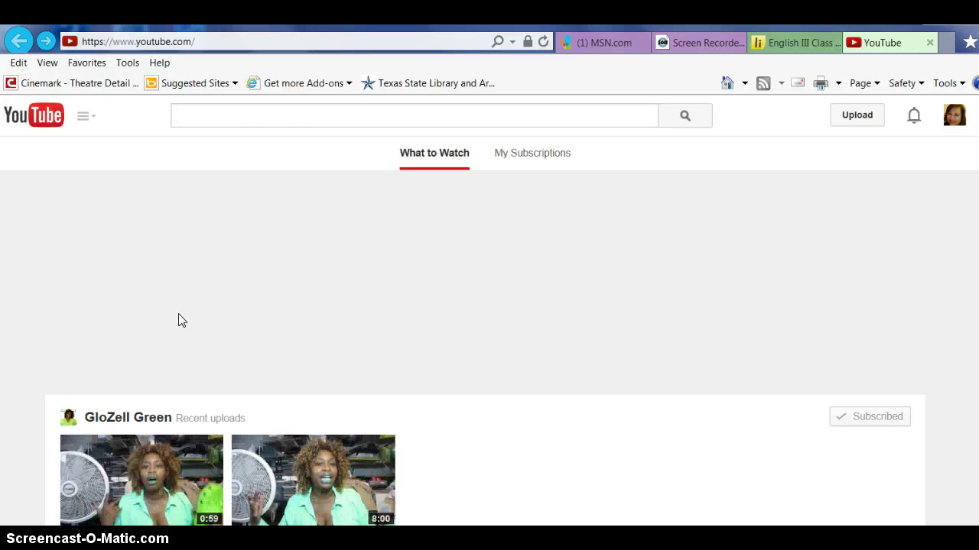
- Search YouTube for 'the fault in our stars trailer', copy the official trailer's URL, then close the tab
click(264, 112)
text(the su)
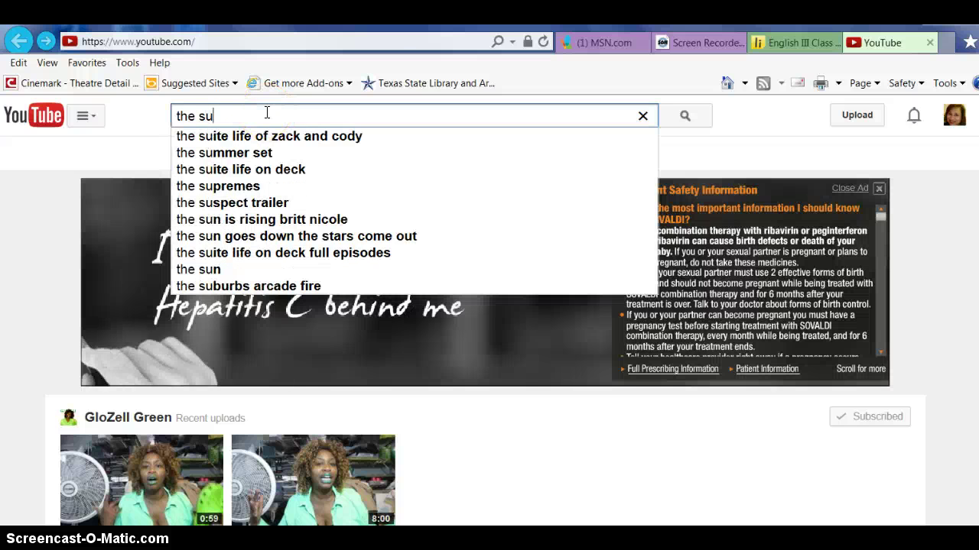
key(BackSpace)
key(BackSpace)
text(fa)
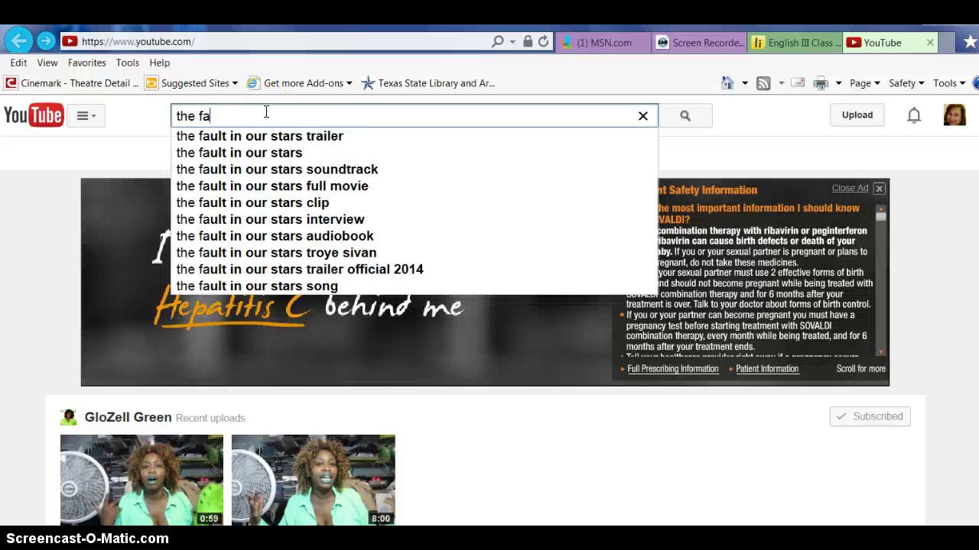
click(279, 135)
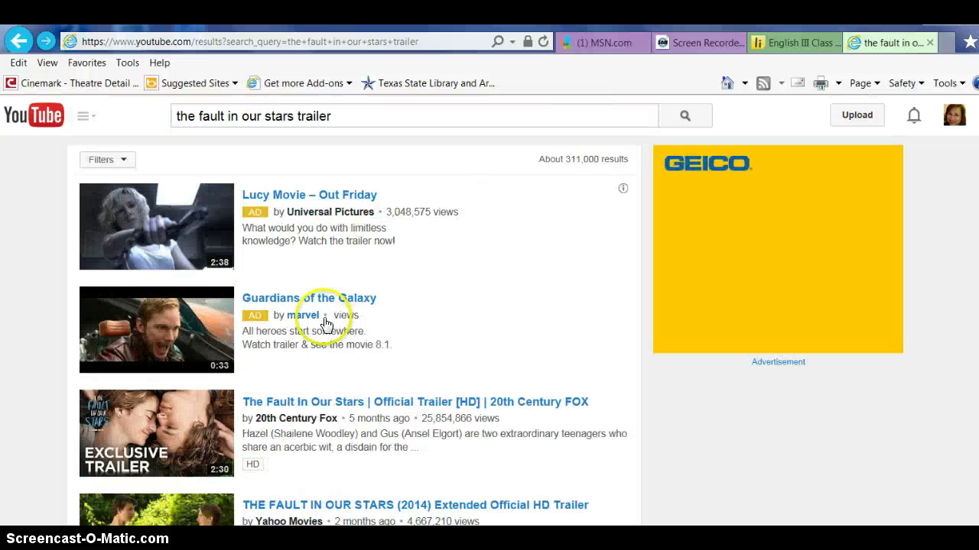
click(323, 404)
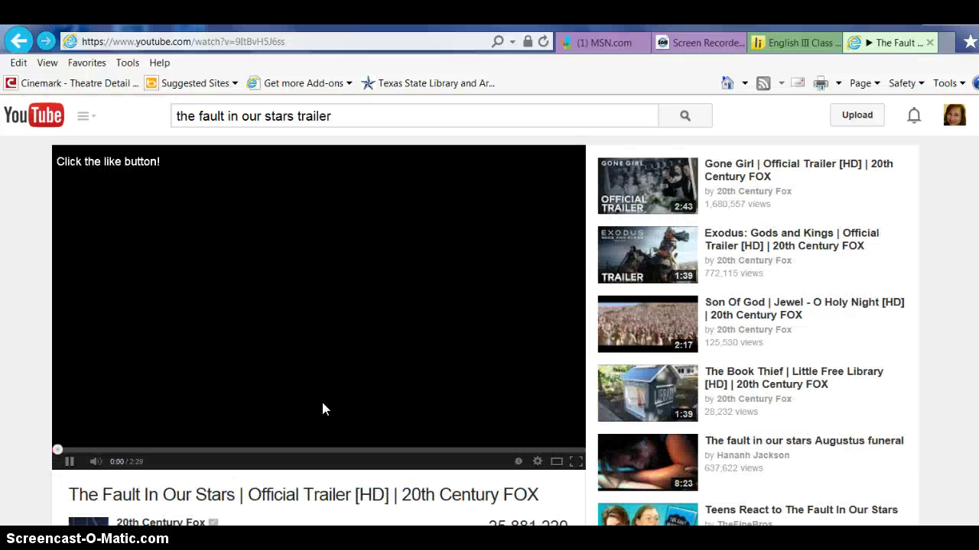
click(291, 42)
key(ctrl+c)
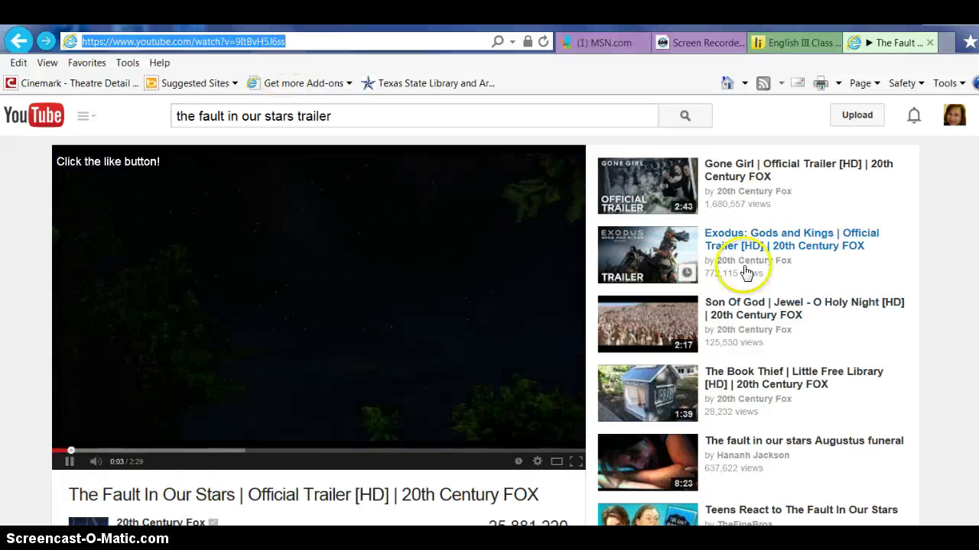
click(929, 43)
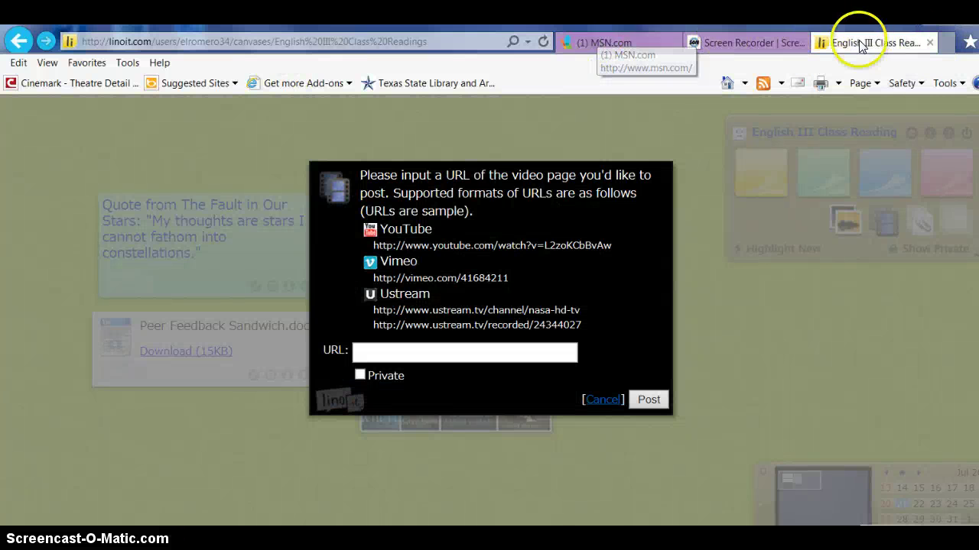
- Post the pasted trailer URL as a video sticky and place it under the book collage
click(468, 354)
key(ctrl+v)
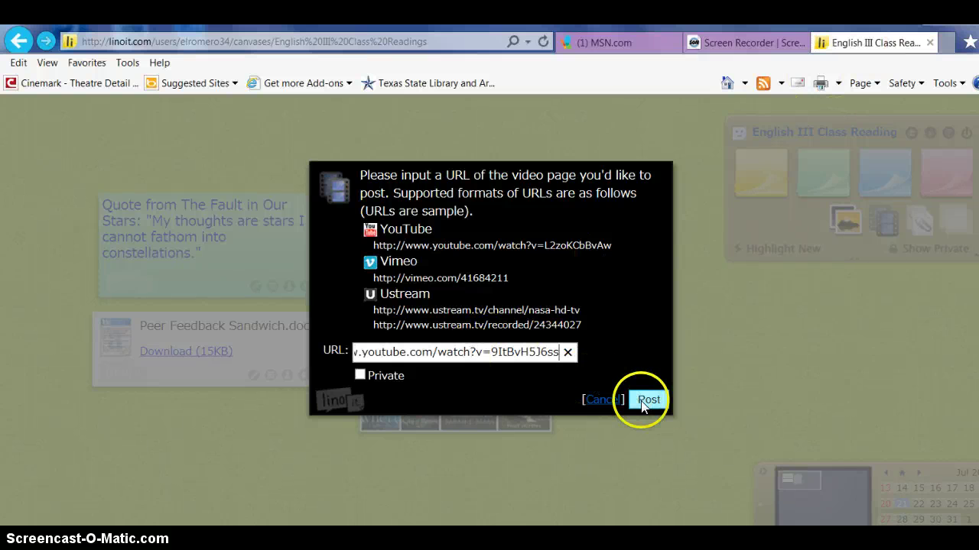
click(648, 400)
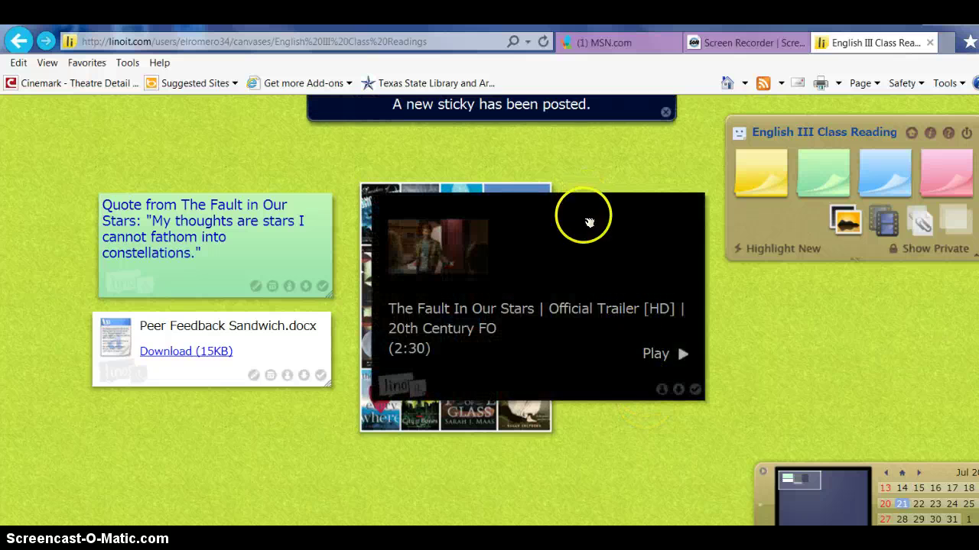
drag(586, 224, 629, 364)
scroll(638, 197, down, 3)
drag(581, 293, 355, 393)
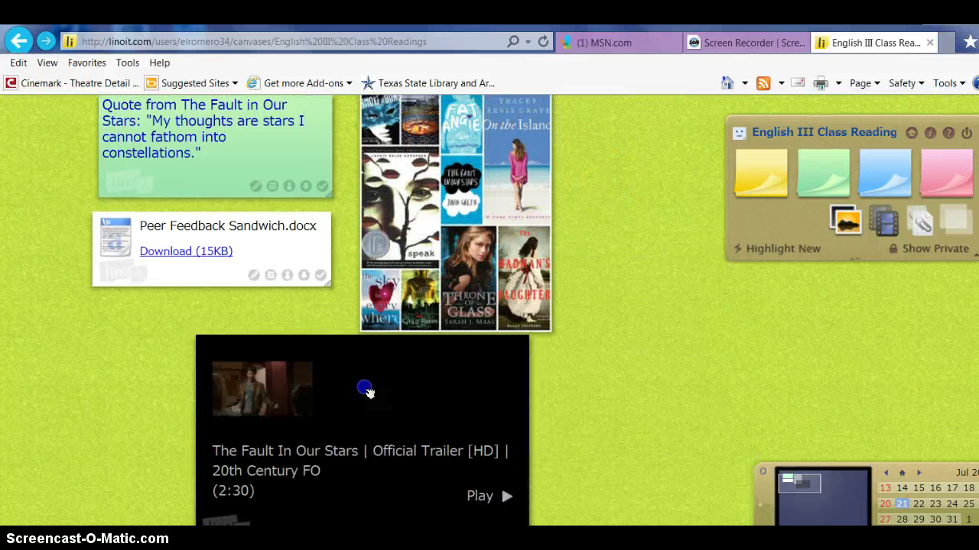
scroll(629, 264, down, 3)
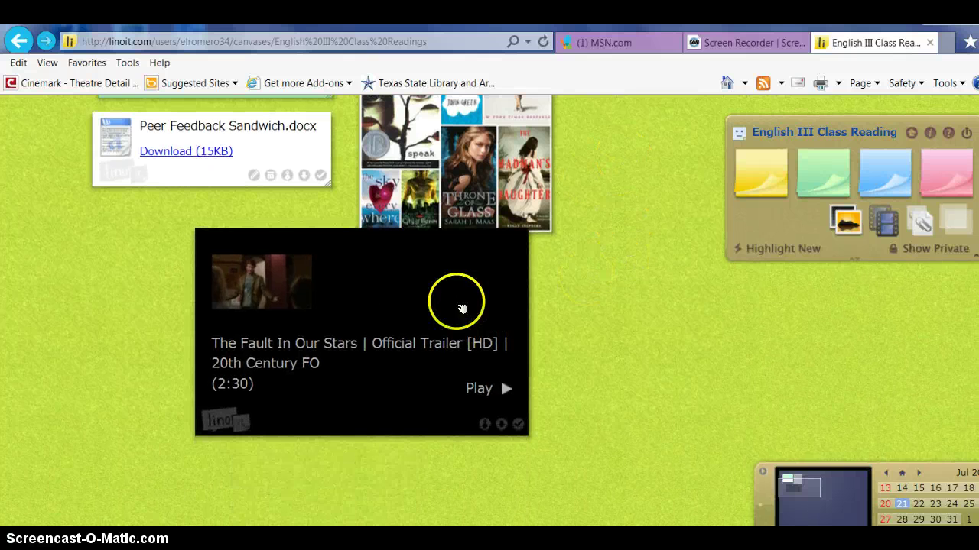
drag(448, 295, 547, 316)
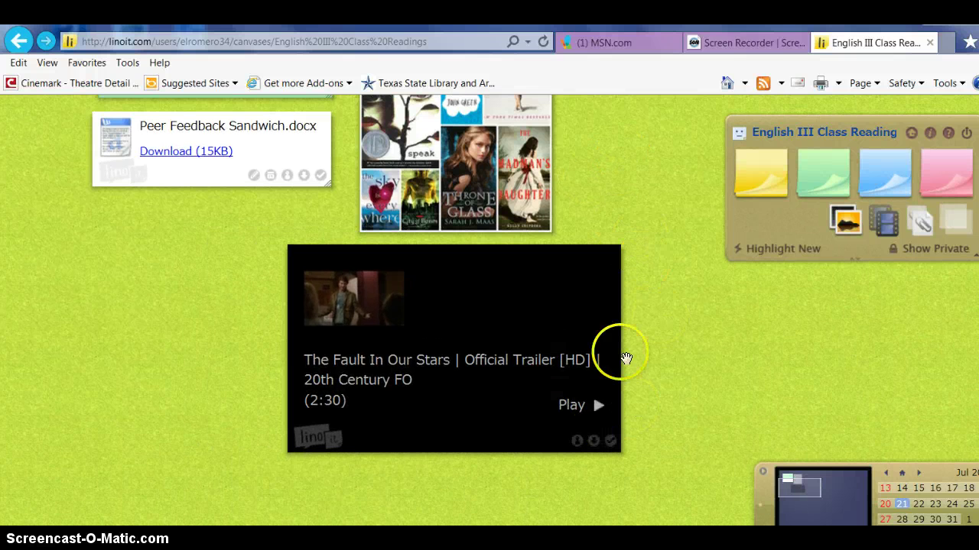
- Play the trailer in its sticky to check it works, then stop it
click(569, 406)
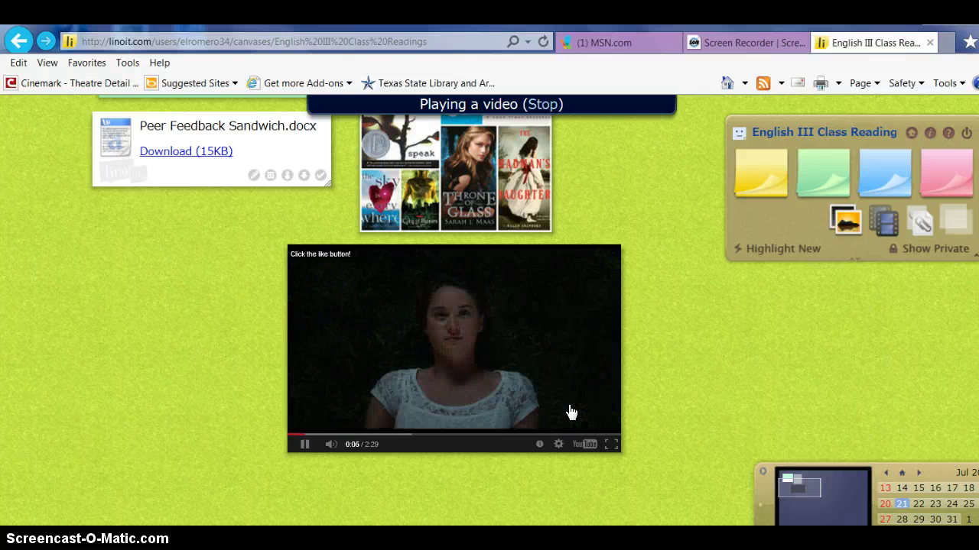
click(306, 446)
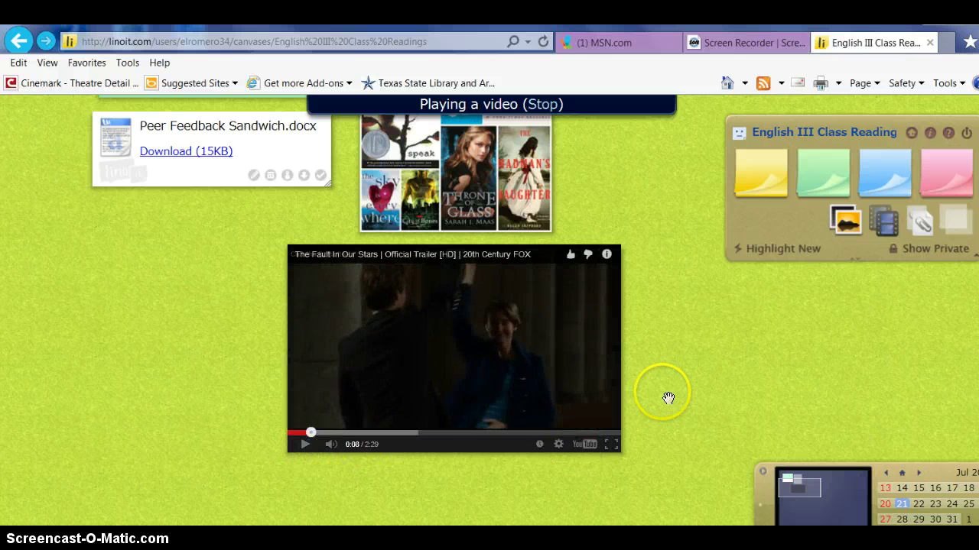
scroll(671, 395, up, 3)
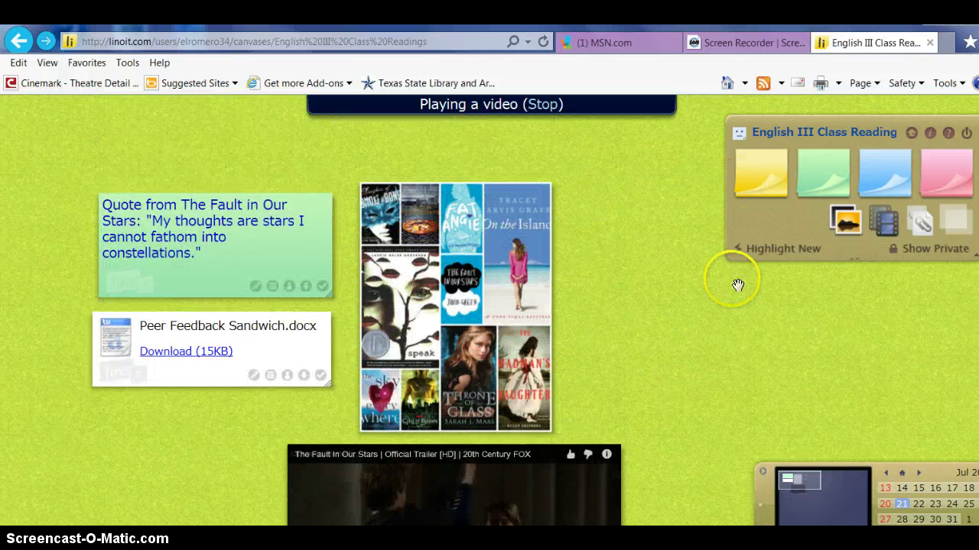
- Return to My Page and open the 'Hello. My Name Is…' canvas
click(912, 134)
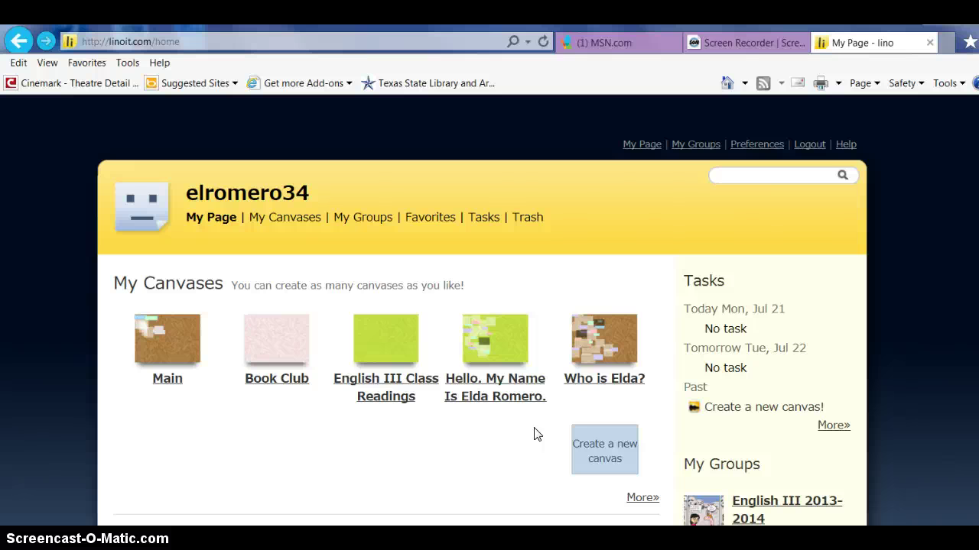
click(495, 379)
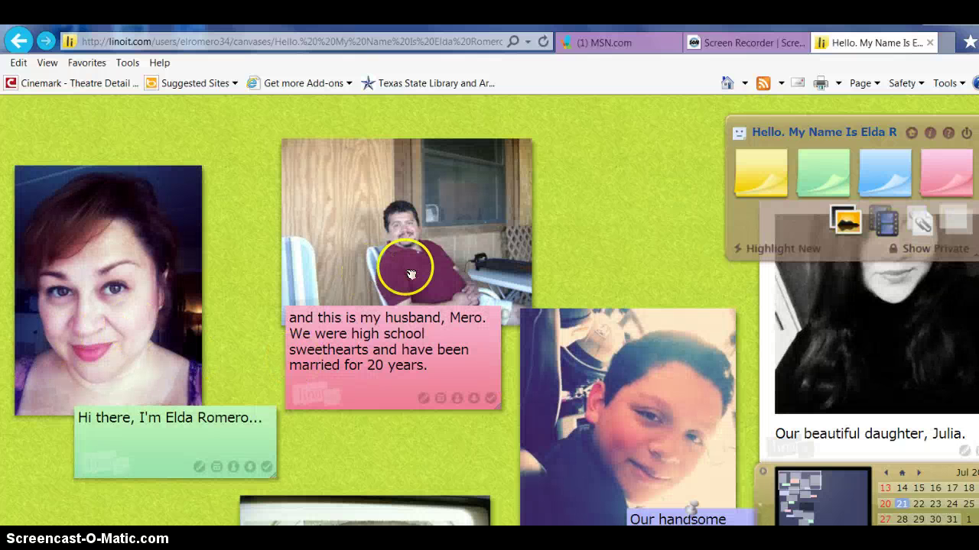
- Scroll past the family photos, favorite-book sticky, Persuasion 2007 video and classroom photos, then back up
scroll(638, 299, down, 5)
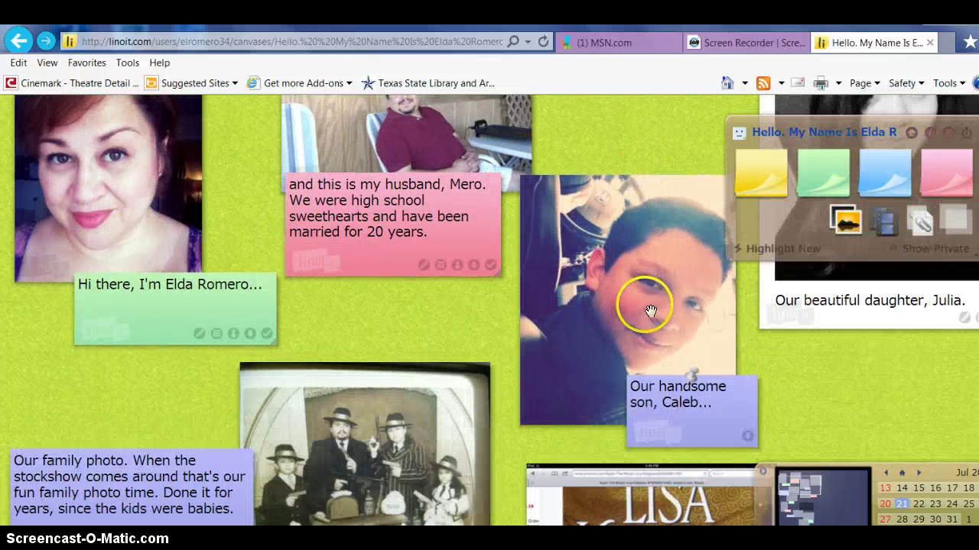
scroll(645, 306, down, 3)
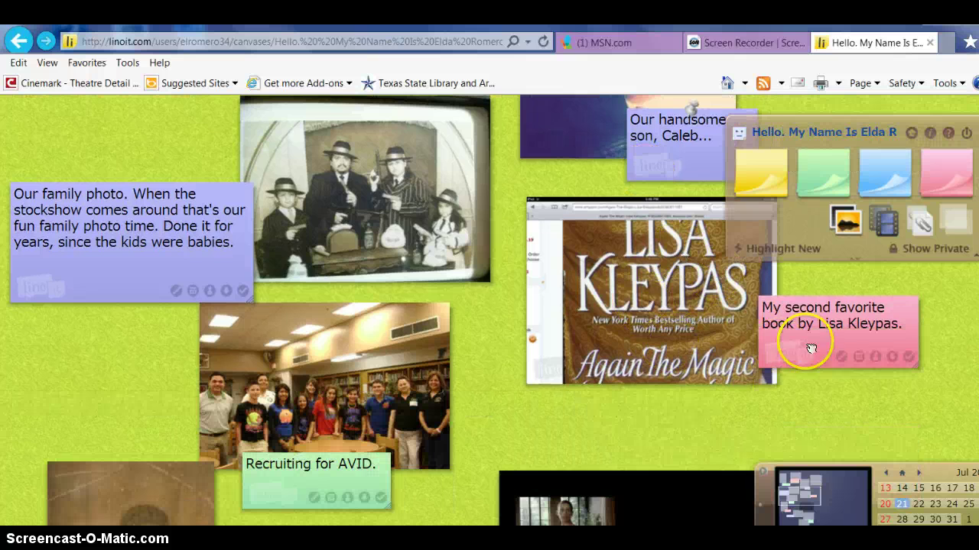
scroll(799, 355, down, 3)
scroll(792, 363, down, 2)
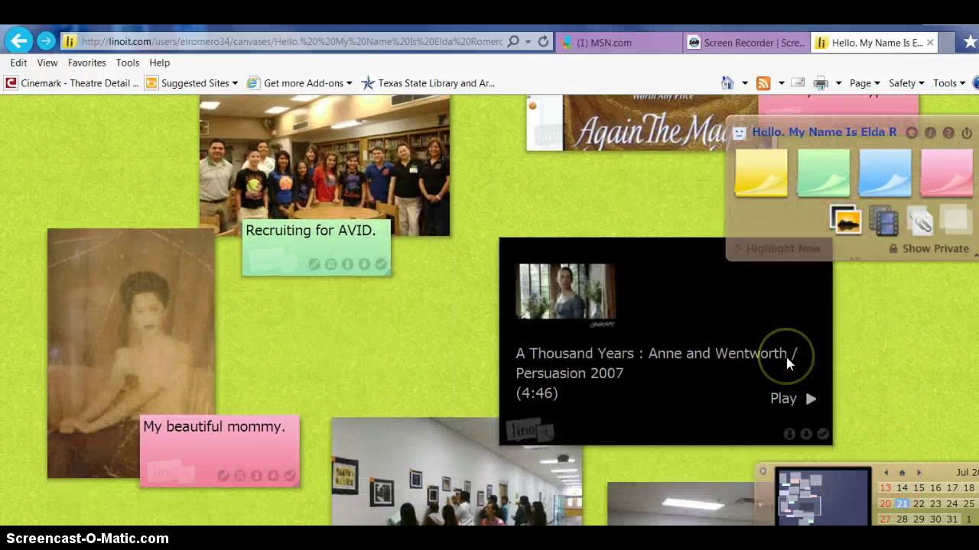
scroll(786, 357, down, 2)
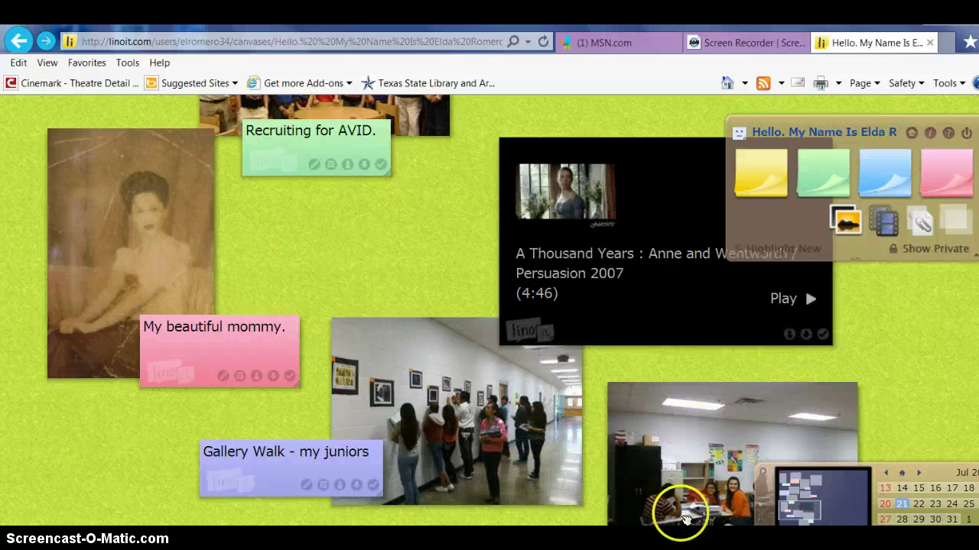
scroll(680, 474, down, 5)
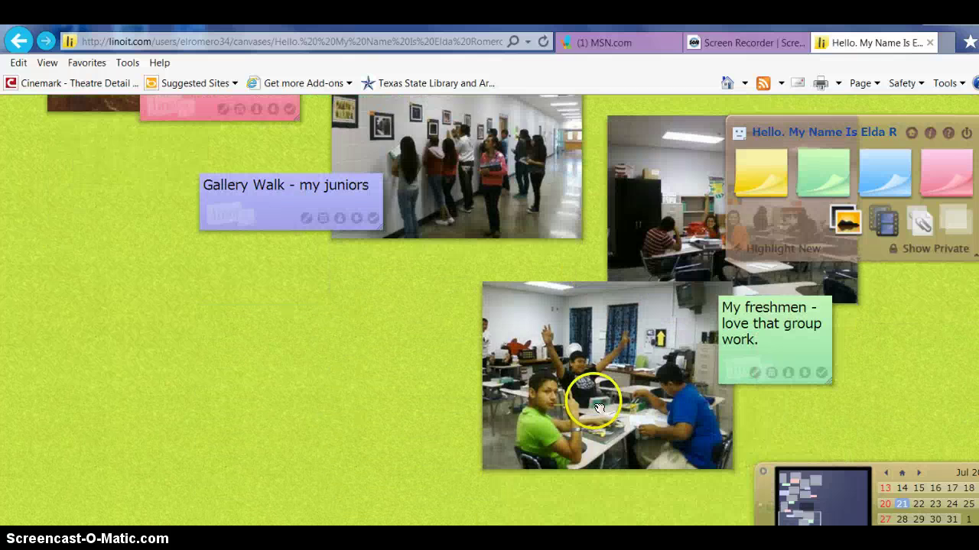
scroll(597, 405, down, 3)
scroll(616, 379, up, 12)
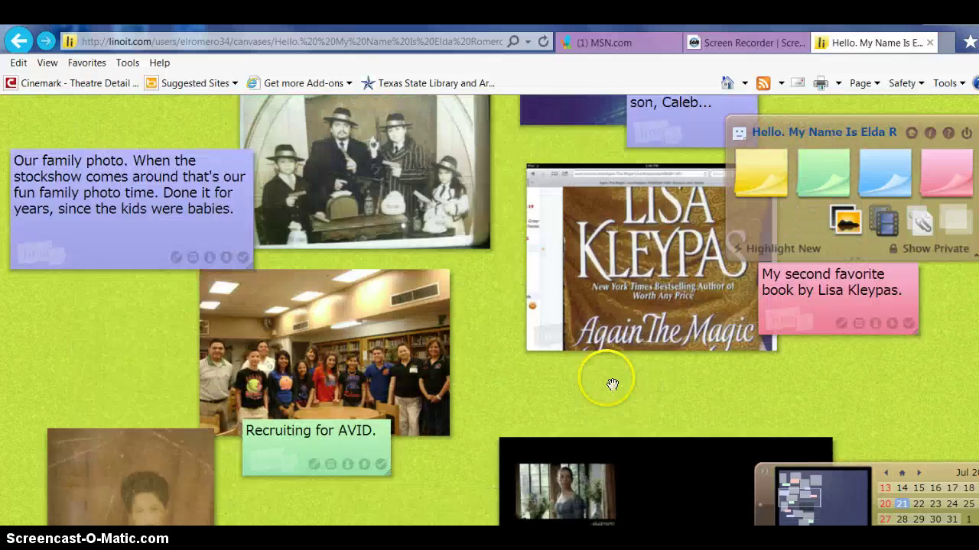
scroll(604, 379, up, 7)
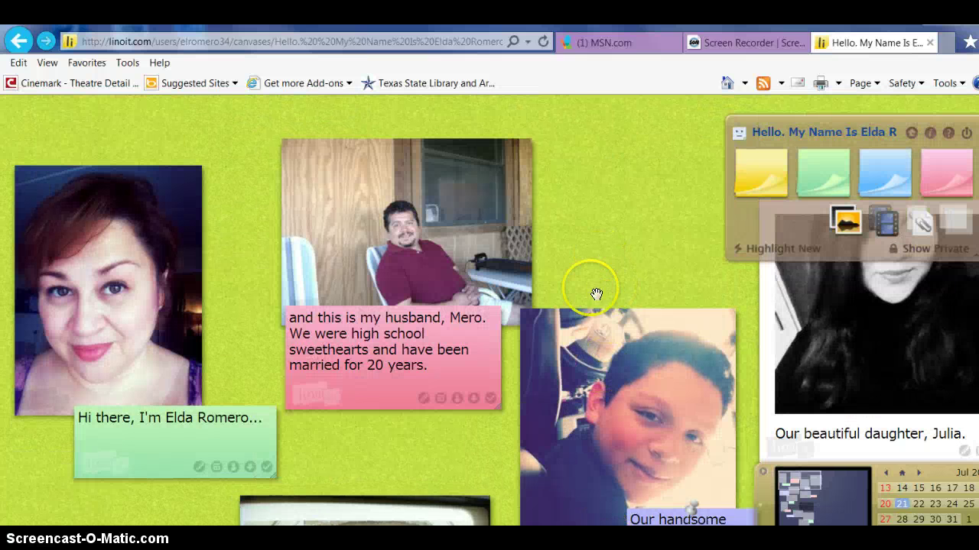